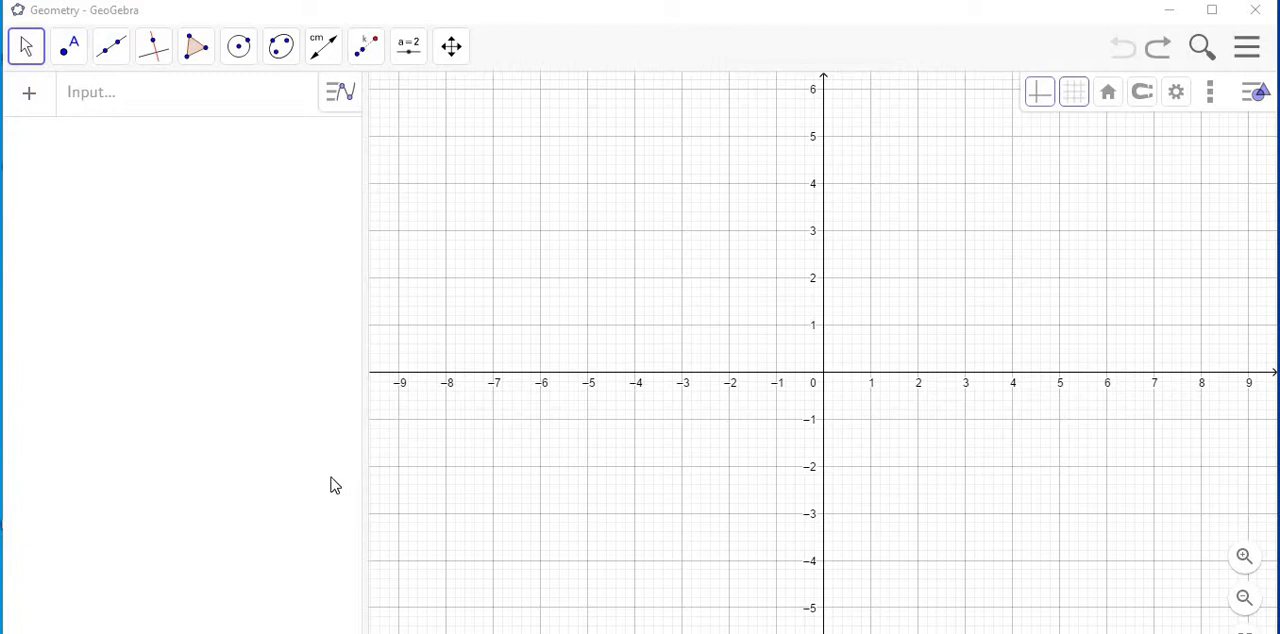
# Place a point at (-6, -3) on the grid as the centre of dilation.
pyautogui.click(69, 60)
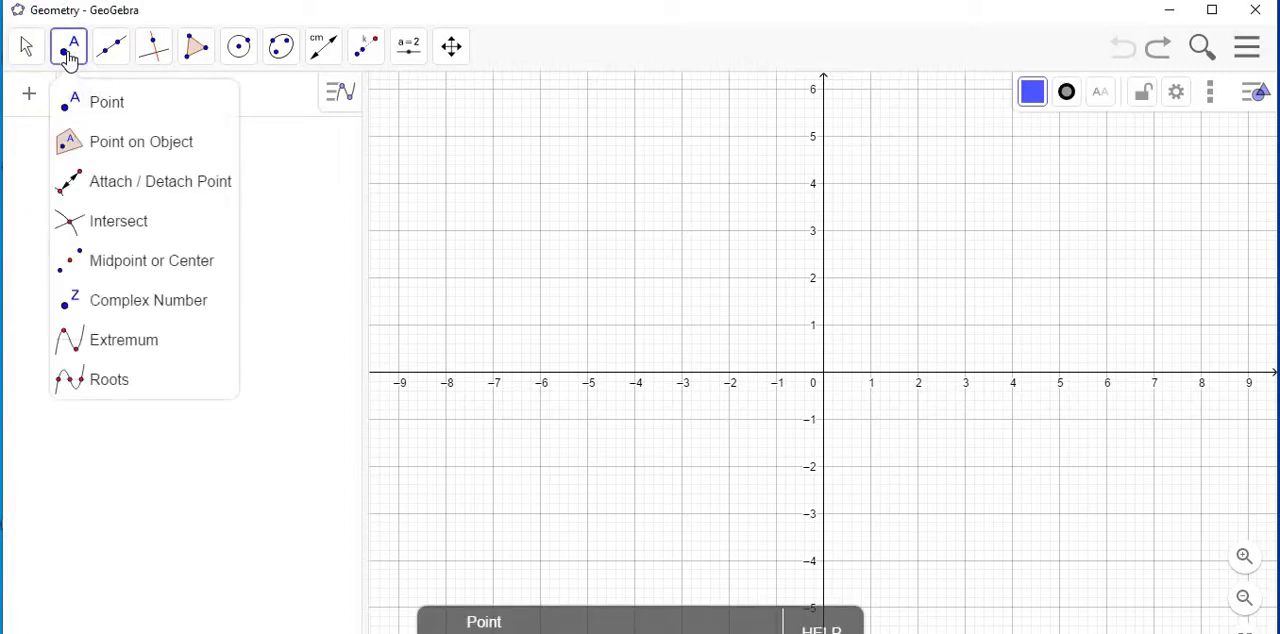
pyautogui.click(88, 104)
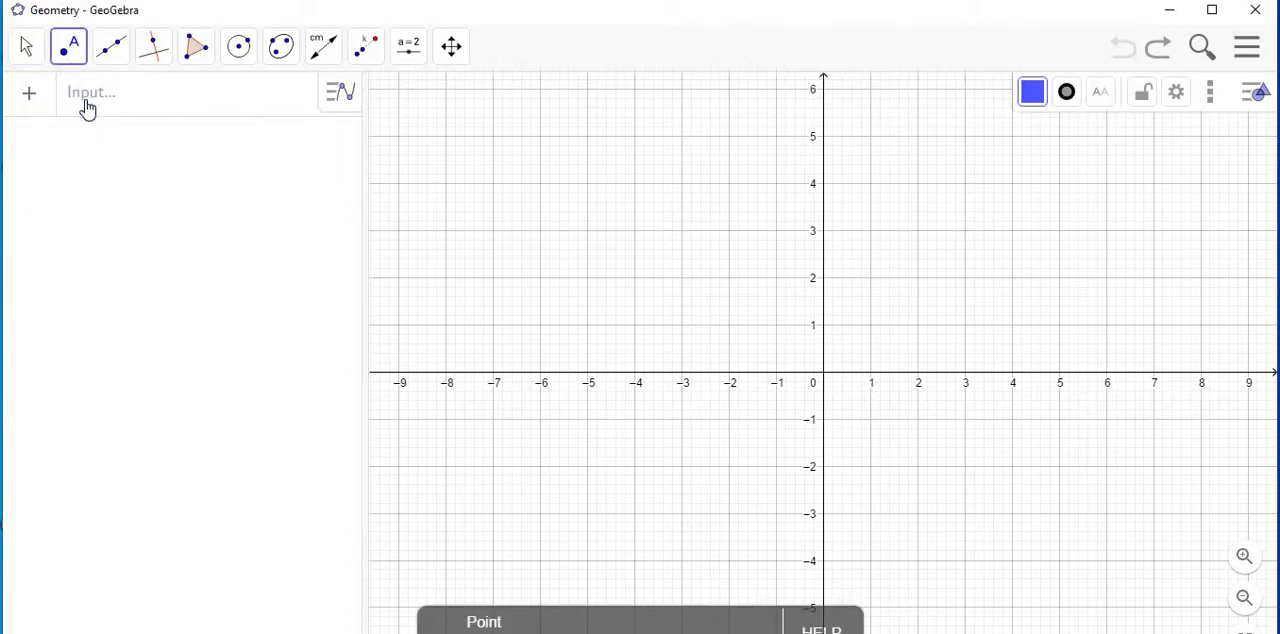
pyautogui.click(540, 515)
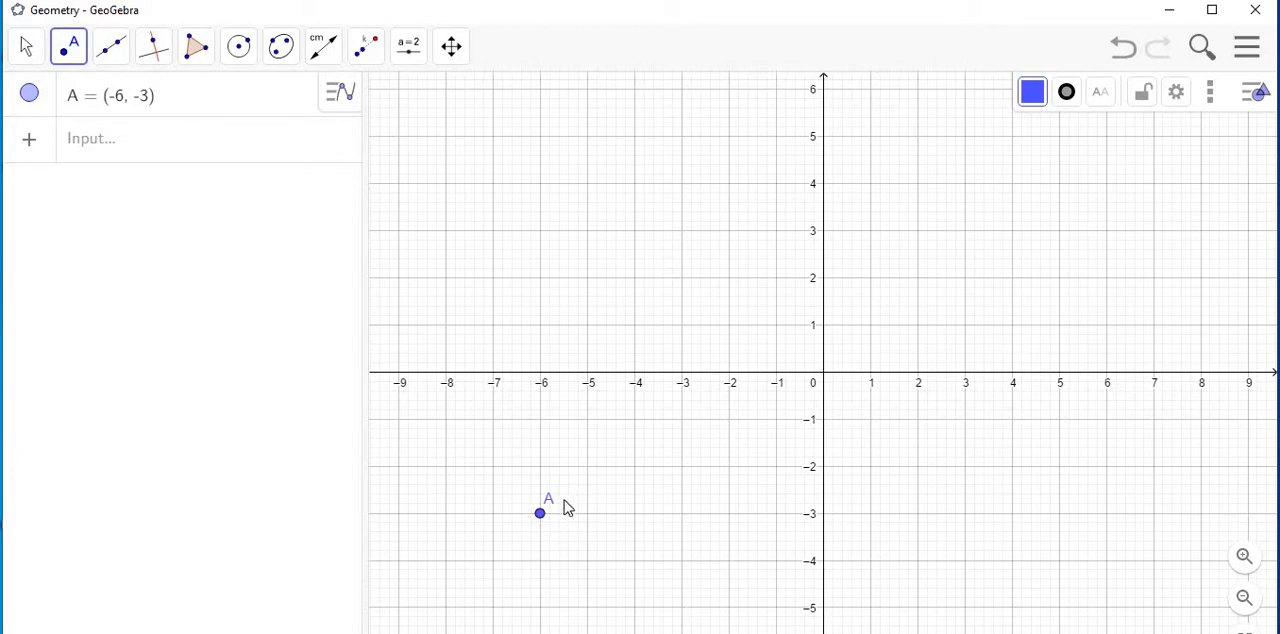
pyautogui.click(28, 52)
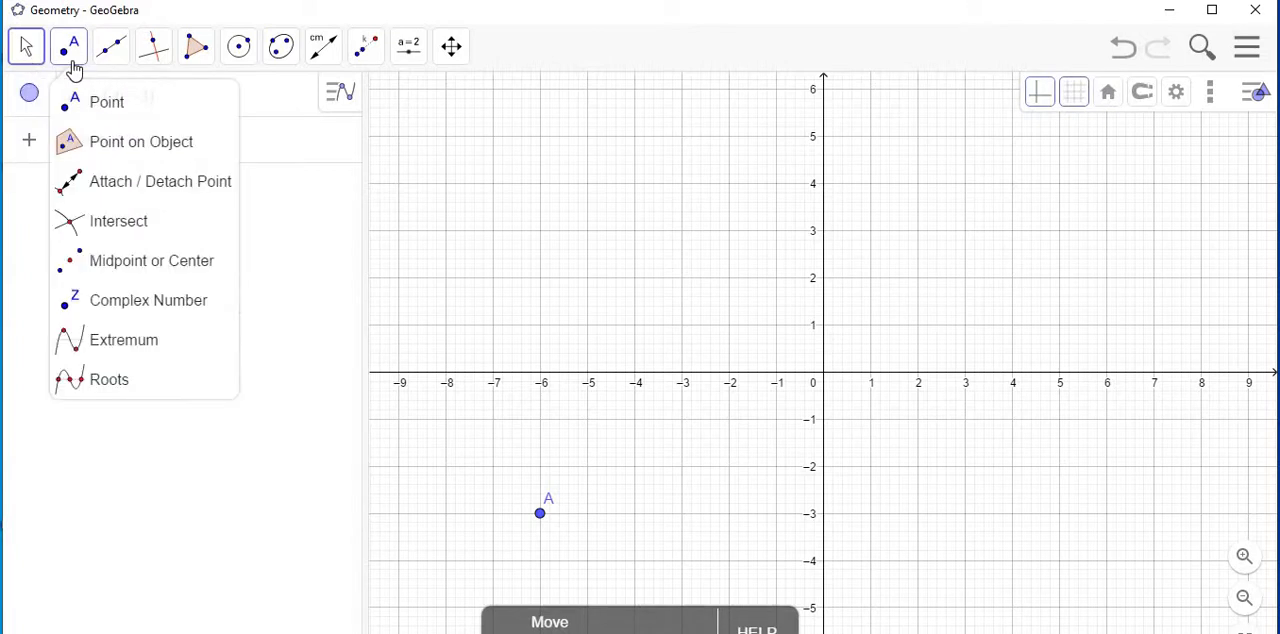
# Draw a triangle with the Polygon tool using vertices (-4, 1), (-6, -1) and (-3, -2).
pyautogui.moveTo(140, 74)
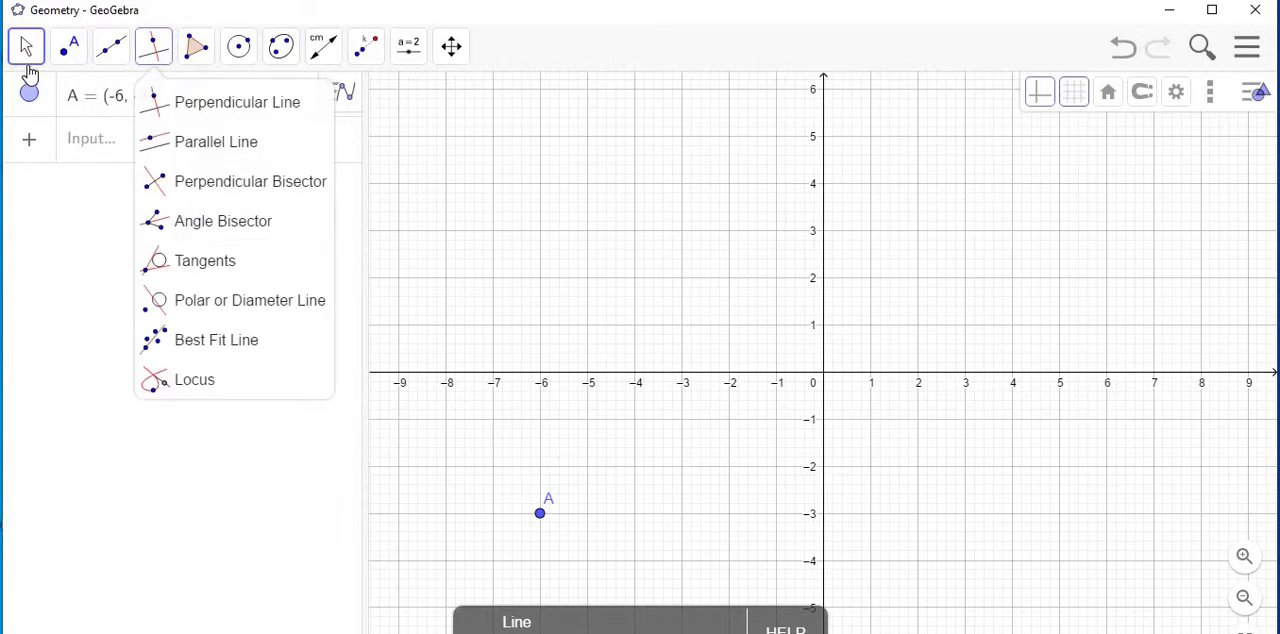
pyautogui.moveTo(30, 75)
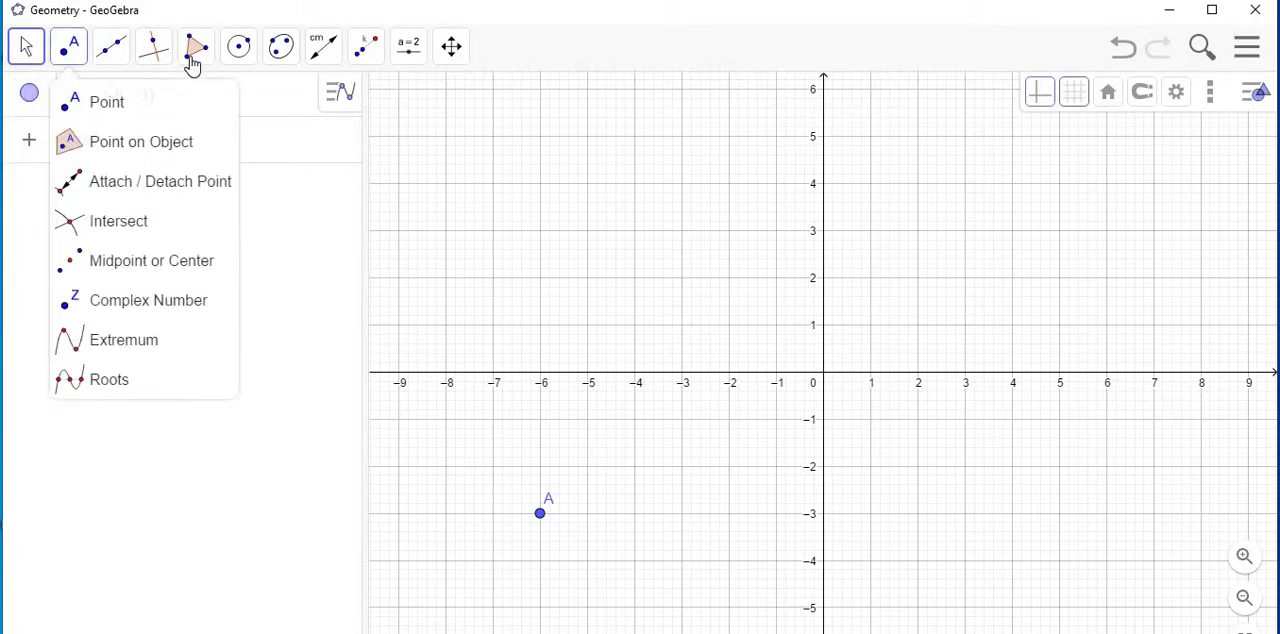
pyautogui.moveTo(194, 51)
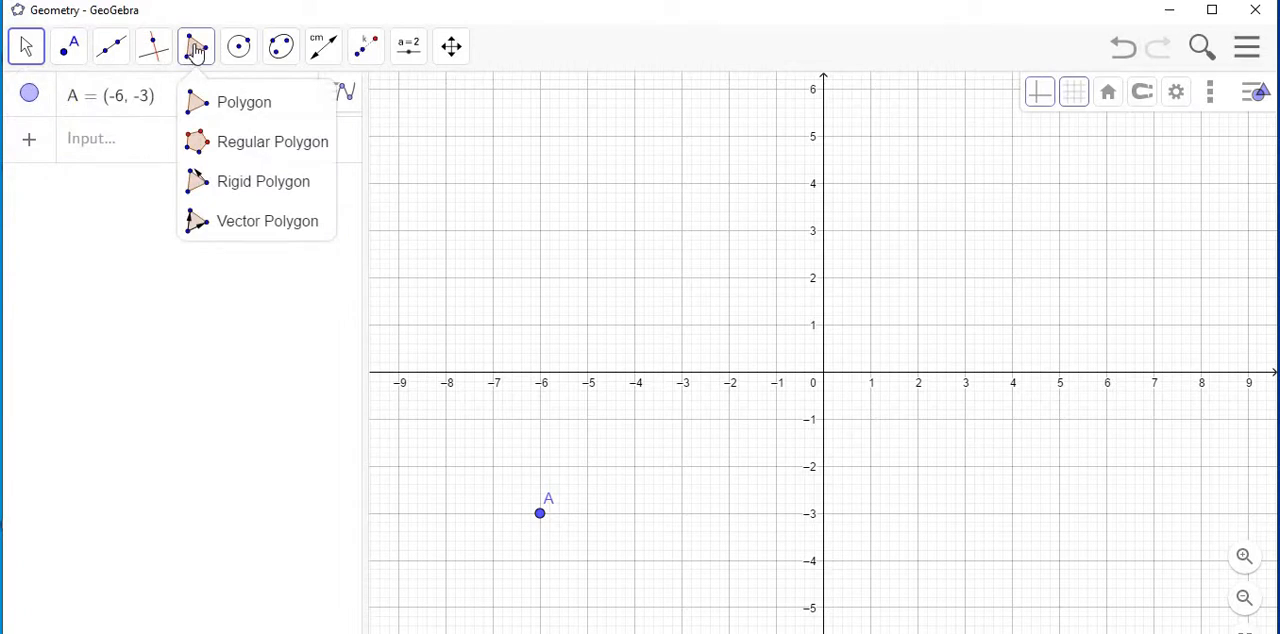
pyautogui.click(205, 103)
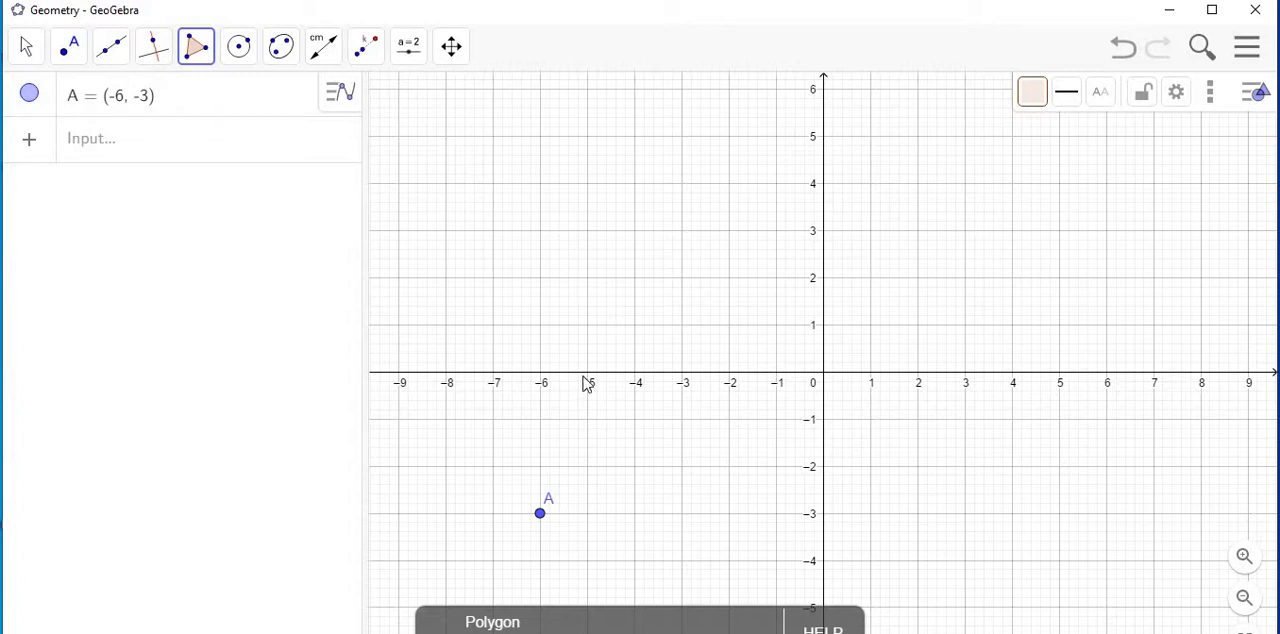
pyautogui.click(634, 325)
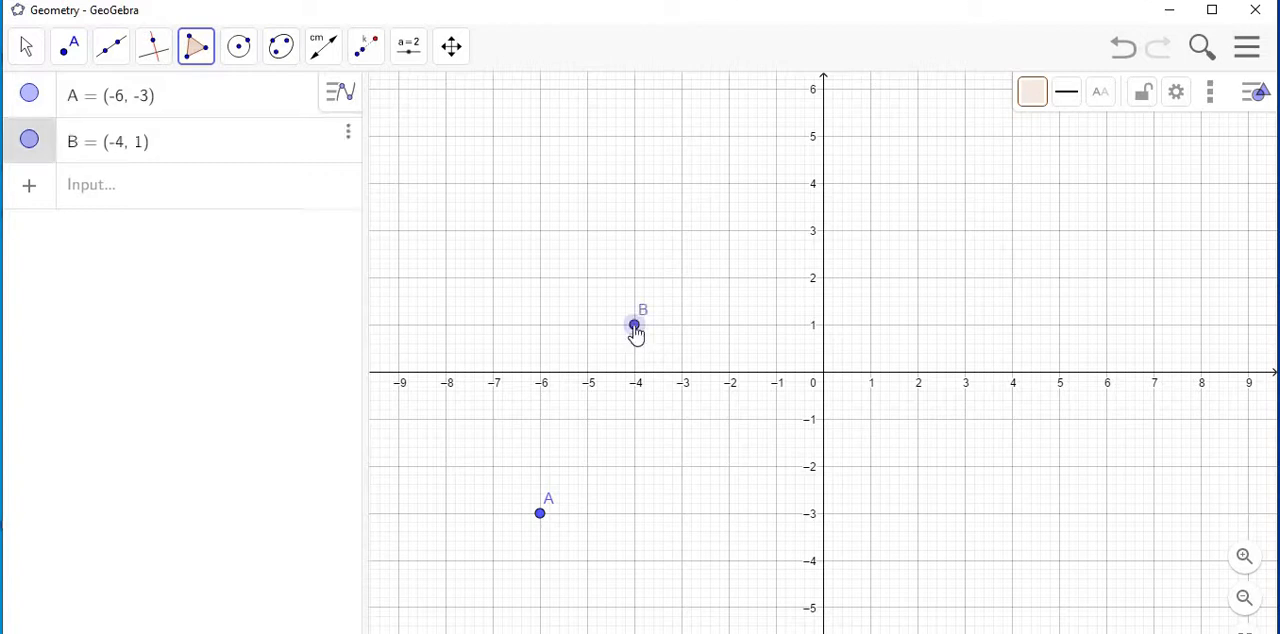
pyautogui.click(540, 419)
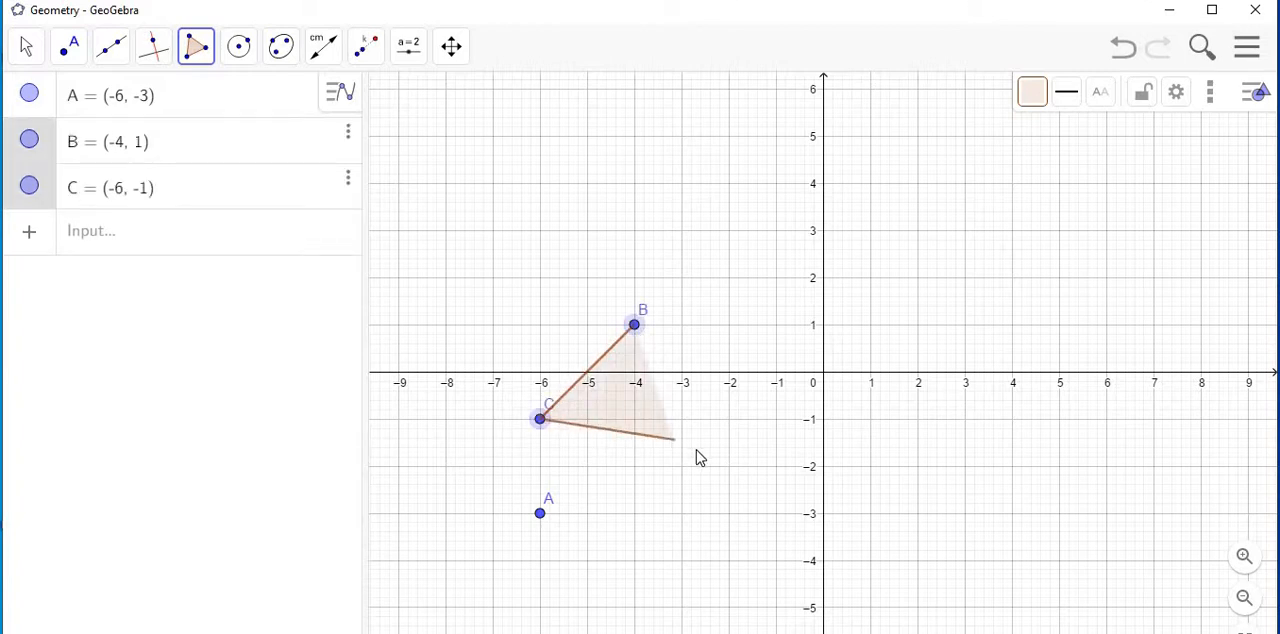
pyautogui.click(681, 466)
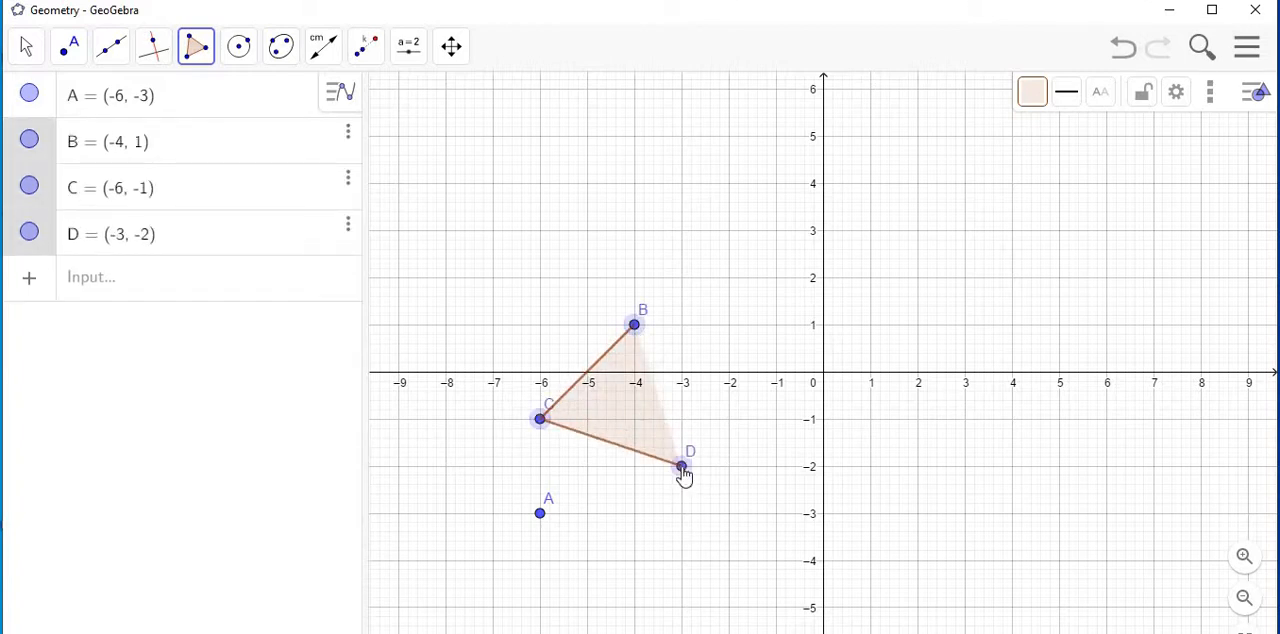
pyautogui.click(635, 332)
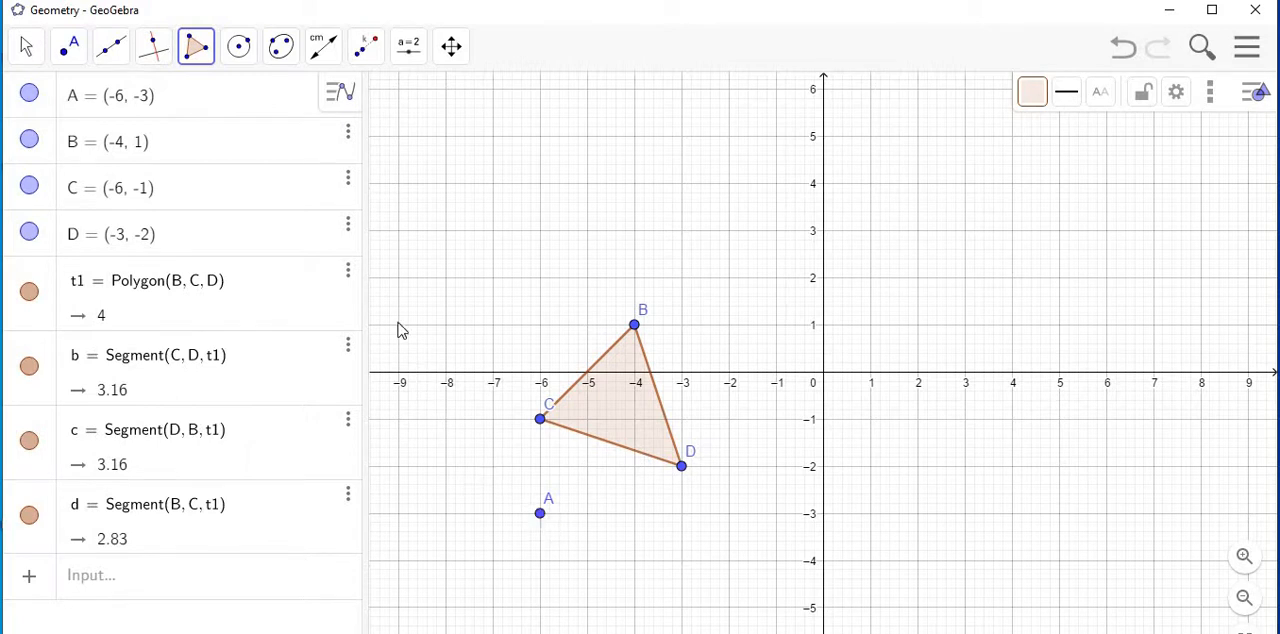
pyautogui.click(25, 50)
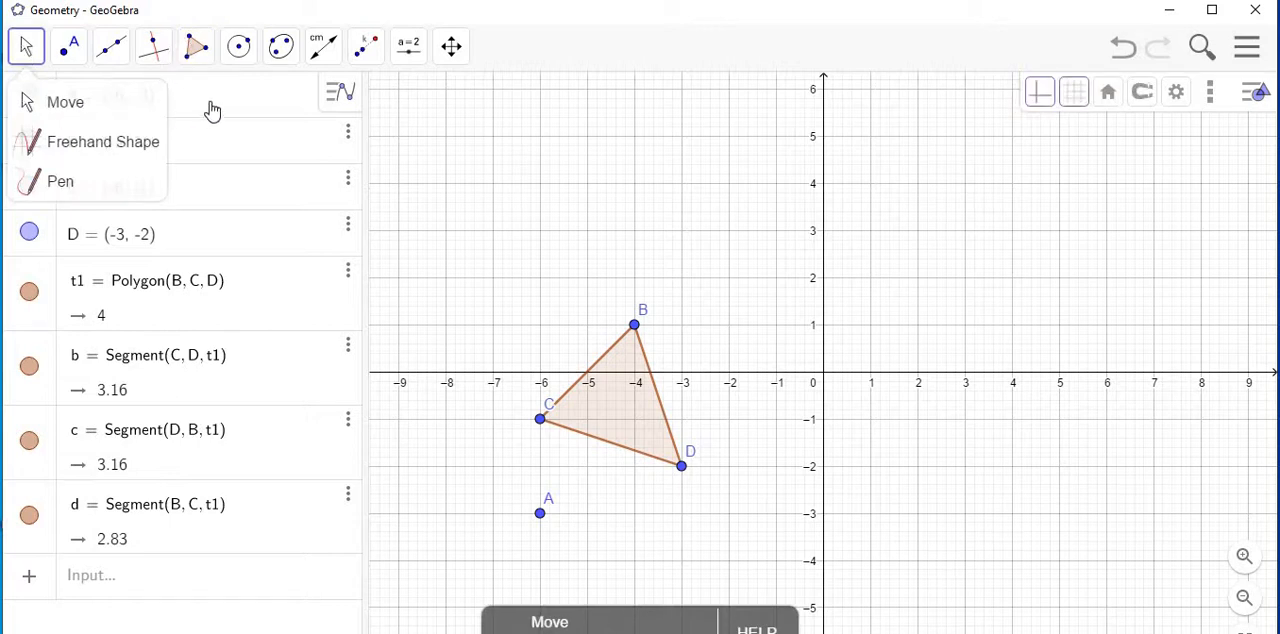
# Dilate the triangle from point A by a factor of 2 using Dilate from Point.
pyautogui.click(111, 46)
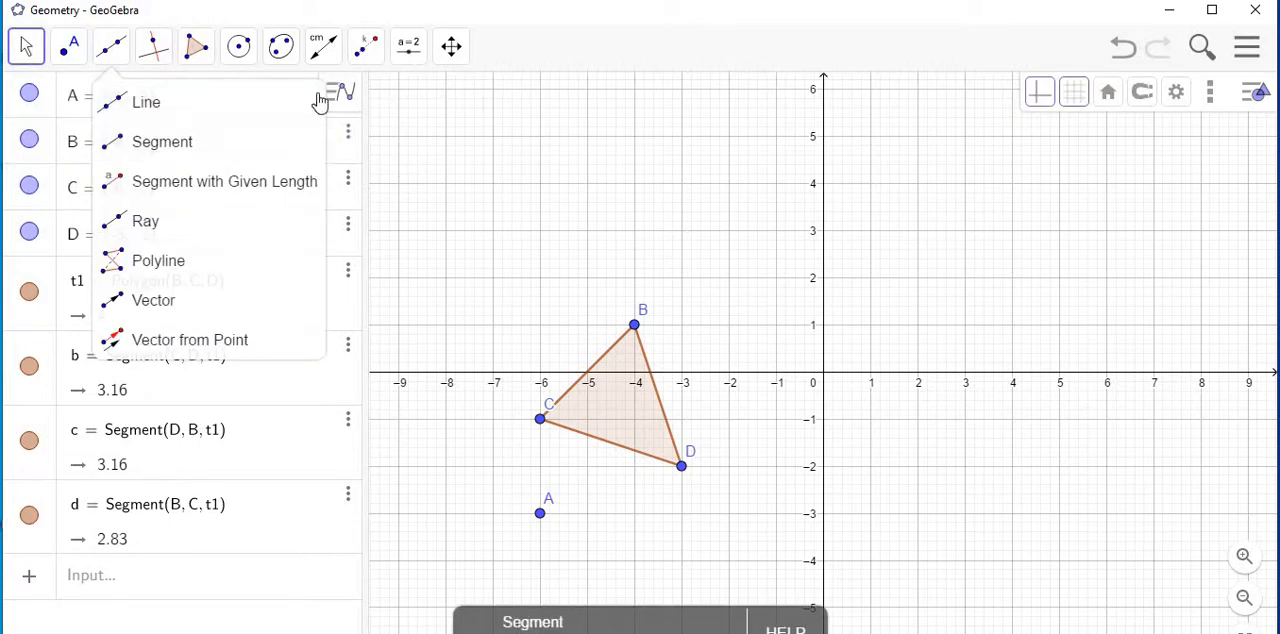
pyautogui.moveTo(368, 56)
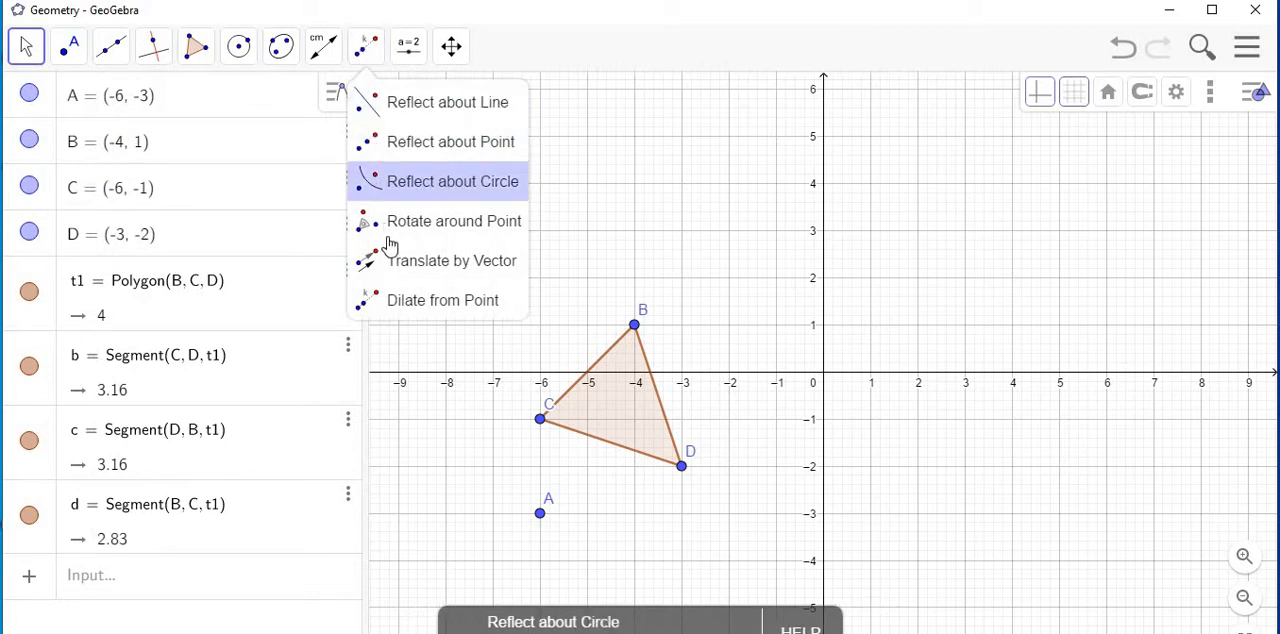
pyautogui.click(413, 313)
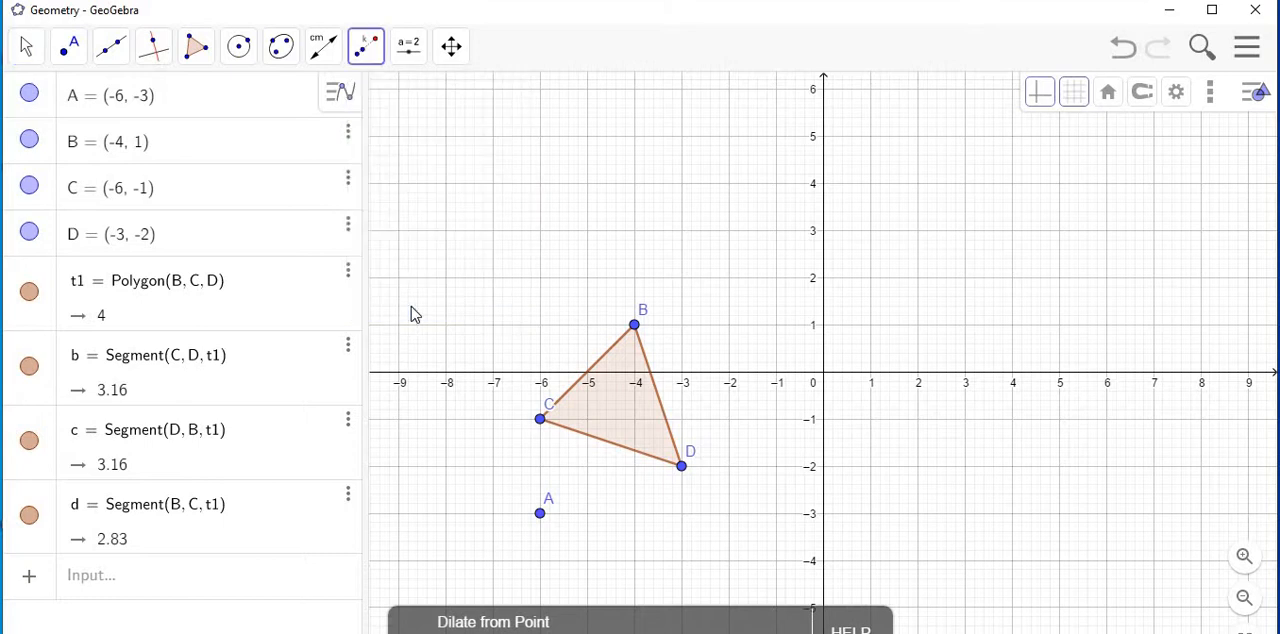
pyautogui.click(618, 413)
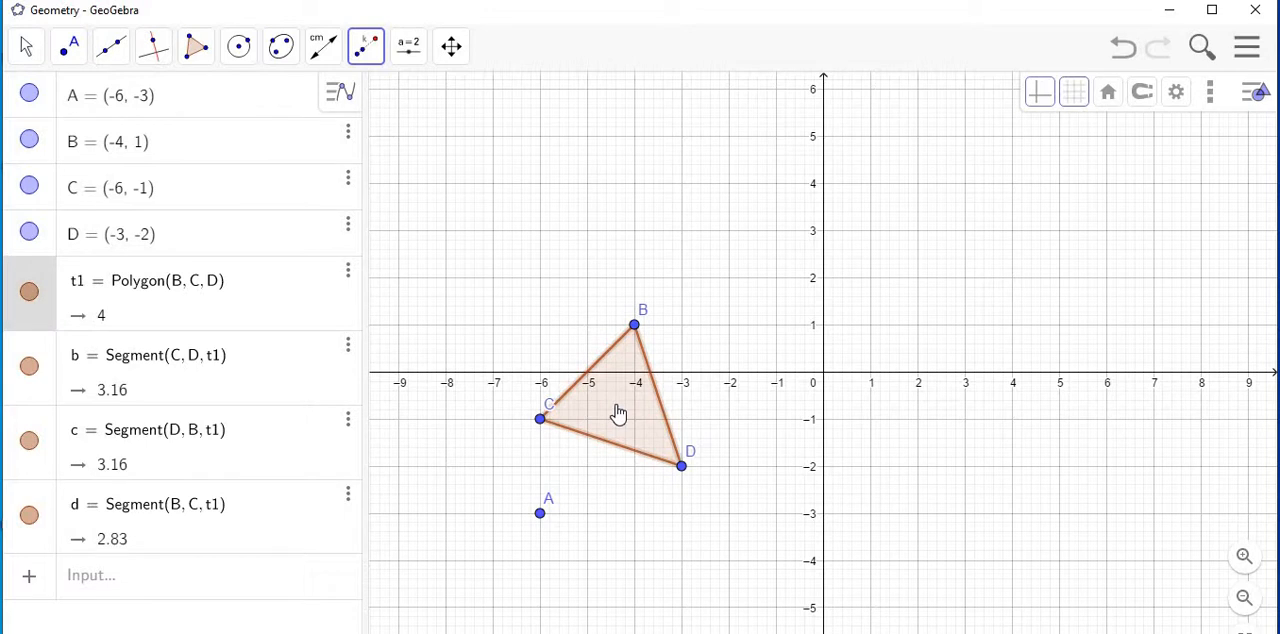
pyautogui.click(540, 516)
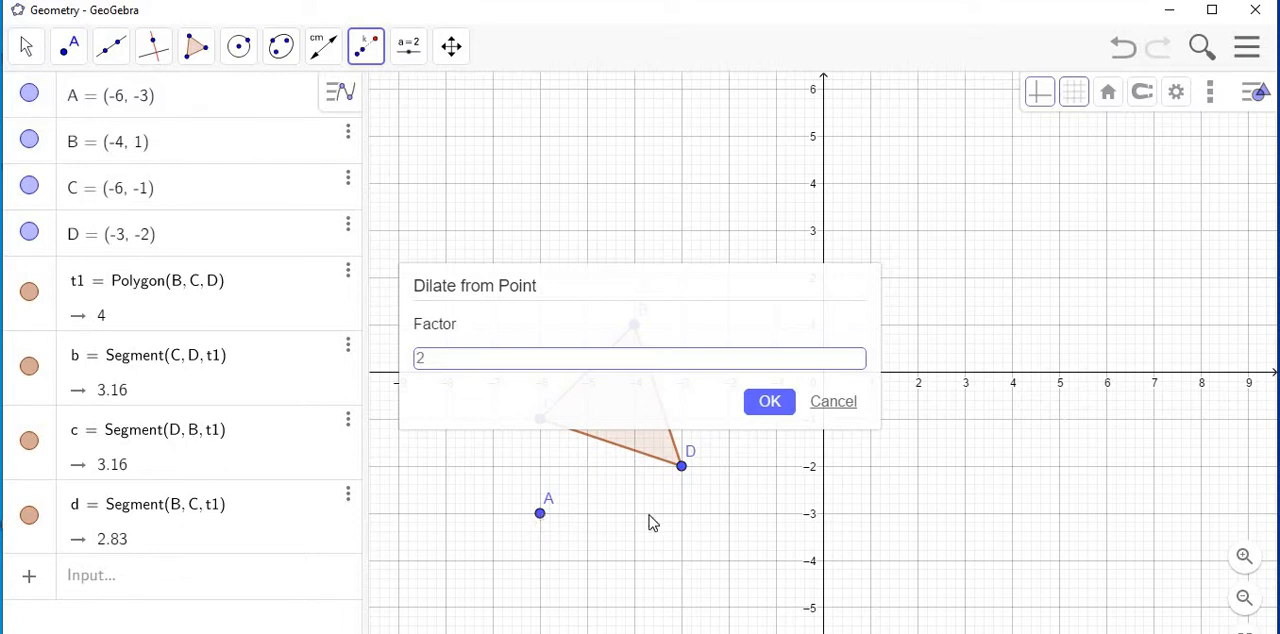
pyautogui.click(769, 412)
pyautogui.click(769, 412)
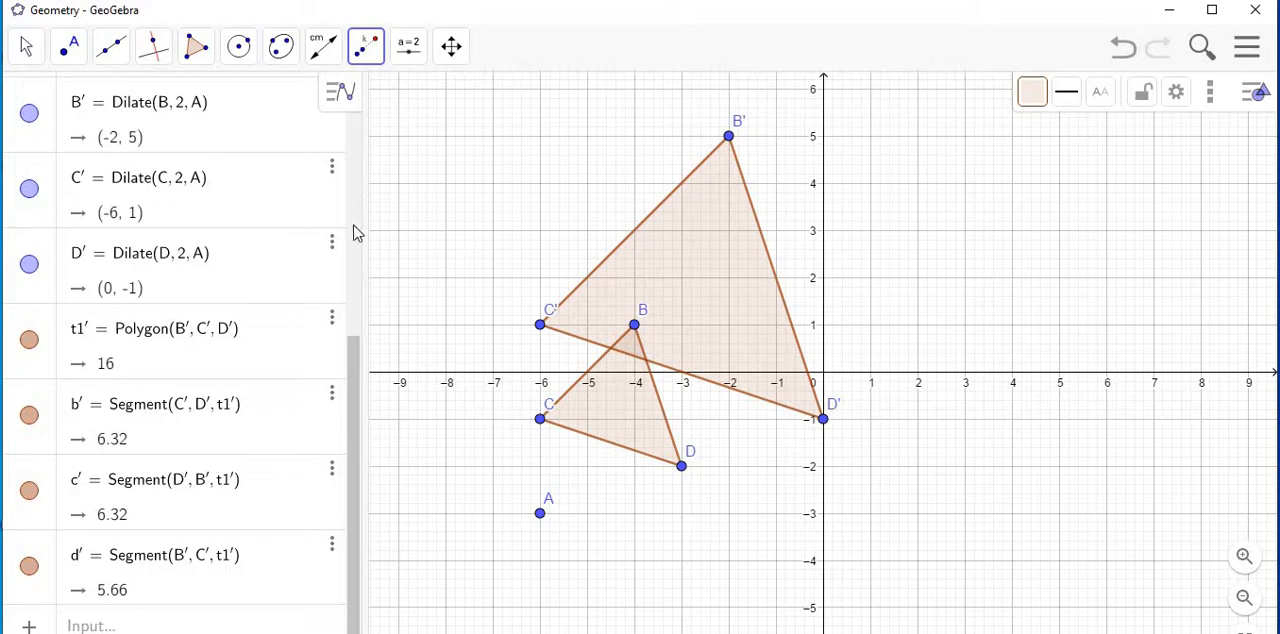
pyautogui.click(28, 52)
pyautogui.click(27, 55)
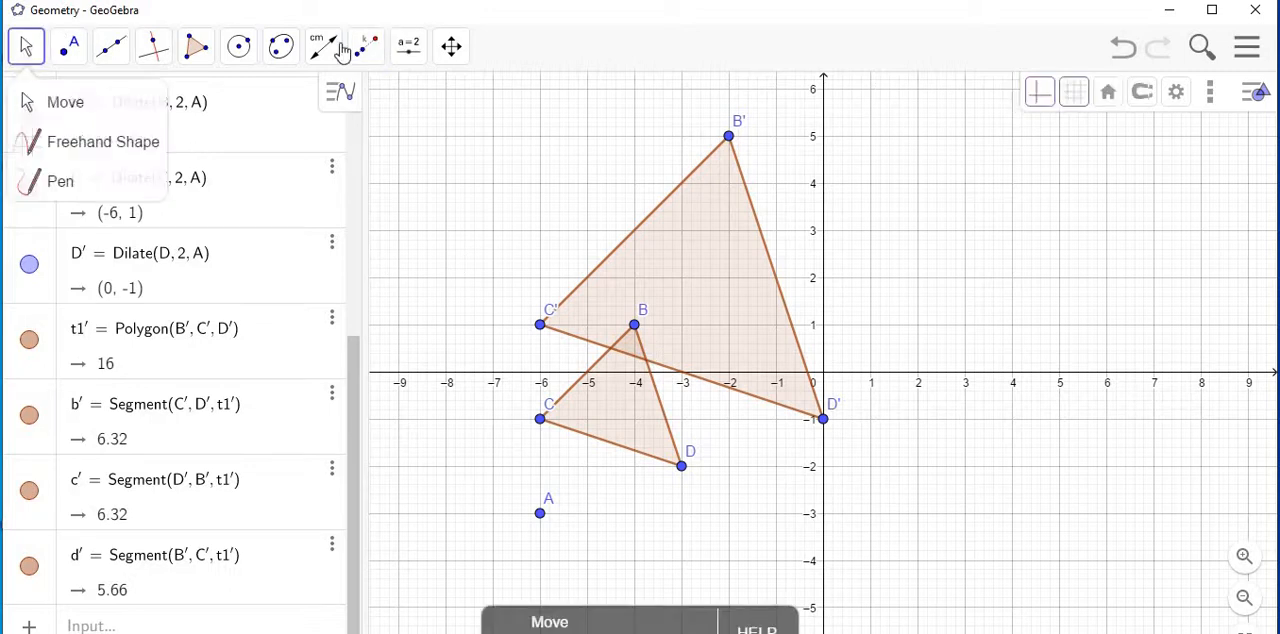
# Colour the enlarged triangle B'C'D' blue and set its fill opacity to 40.
pyautogui.click(409, 46)
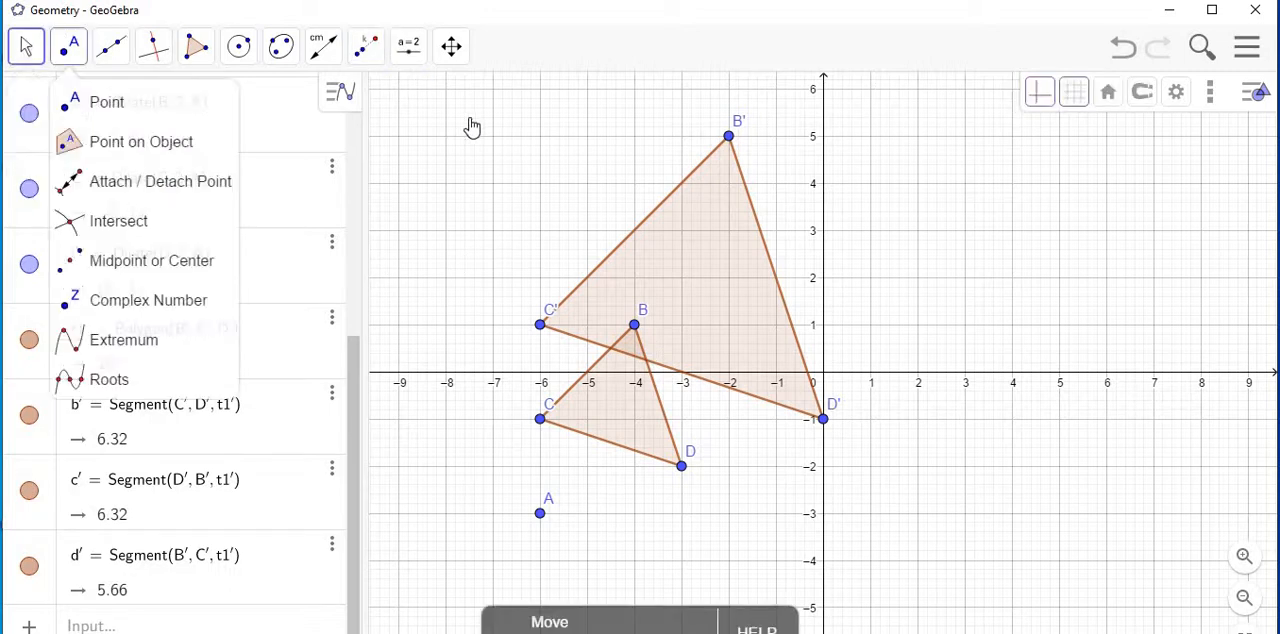
pyautogui.click(704, 296)
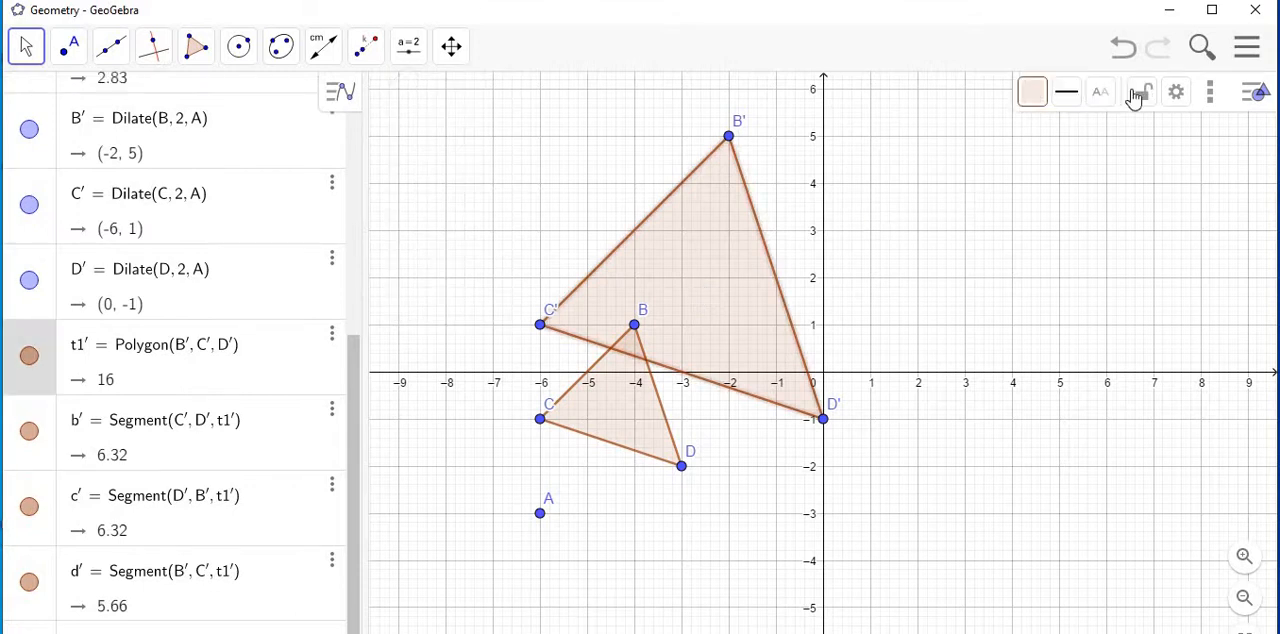
pyautogui.click(1032, 104)
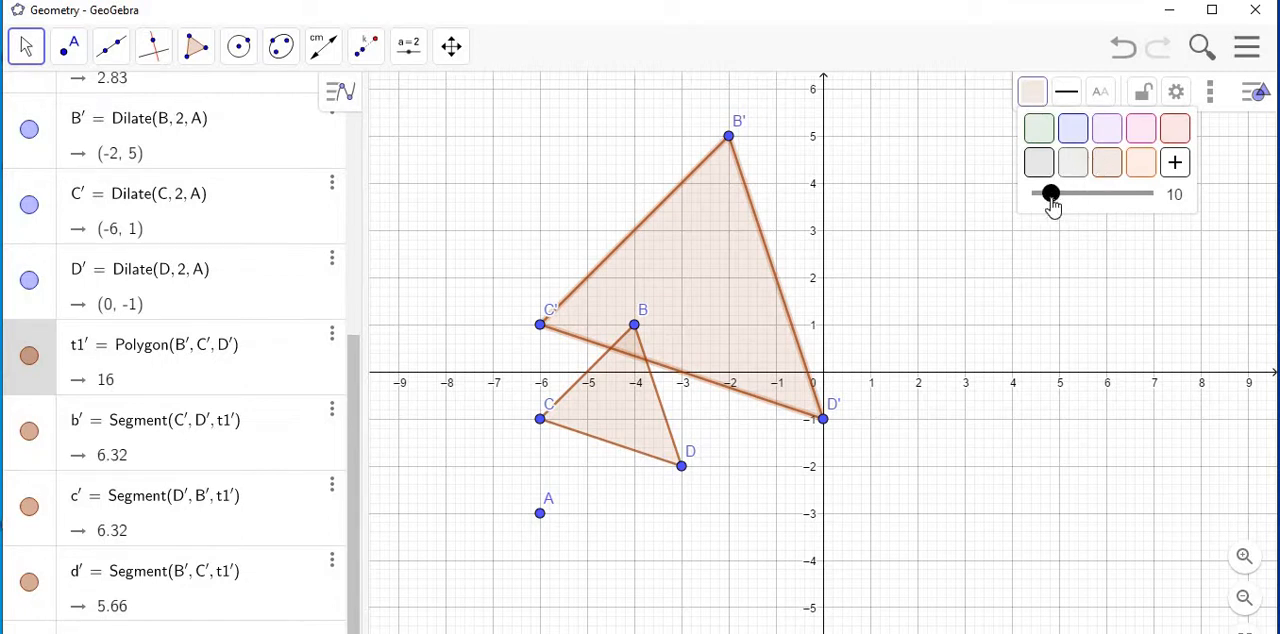
pyautogui.moveTo(1050, 200); pyautogui.dragTo(1082, 200)
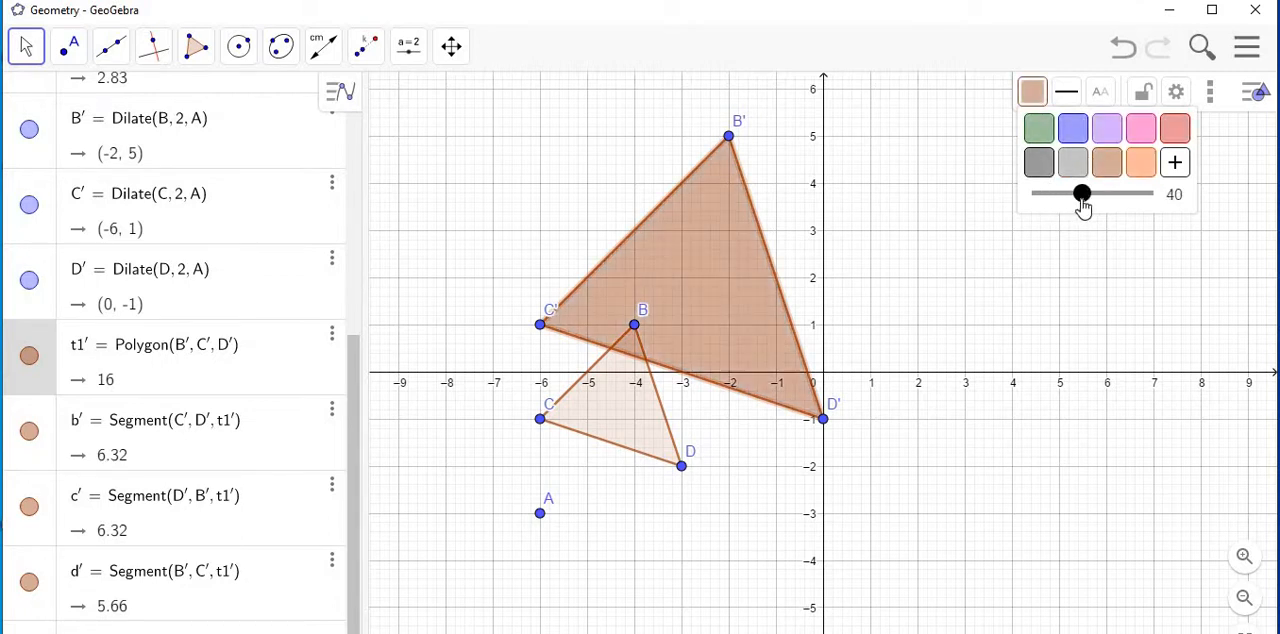
pyautogui.click(1072, 137)
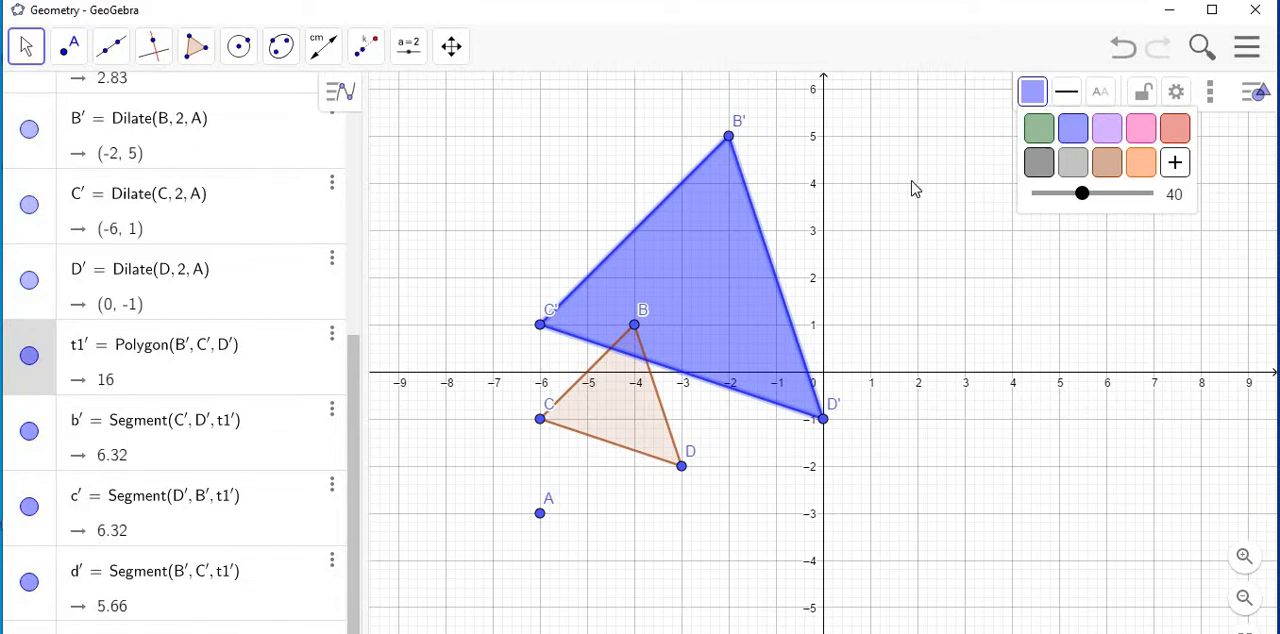
pyautogui.click(964, 148)
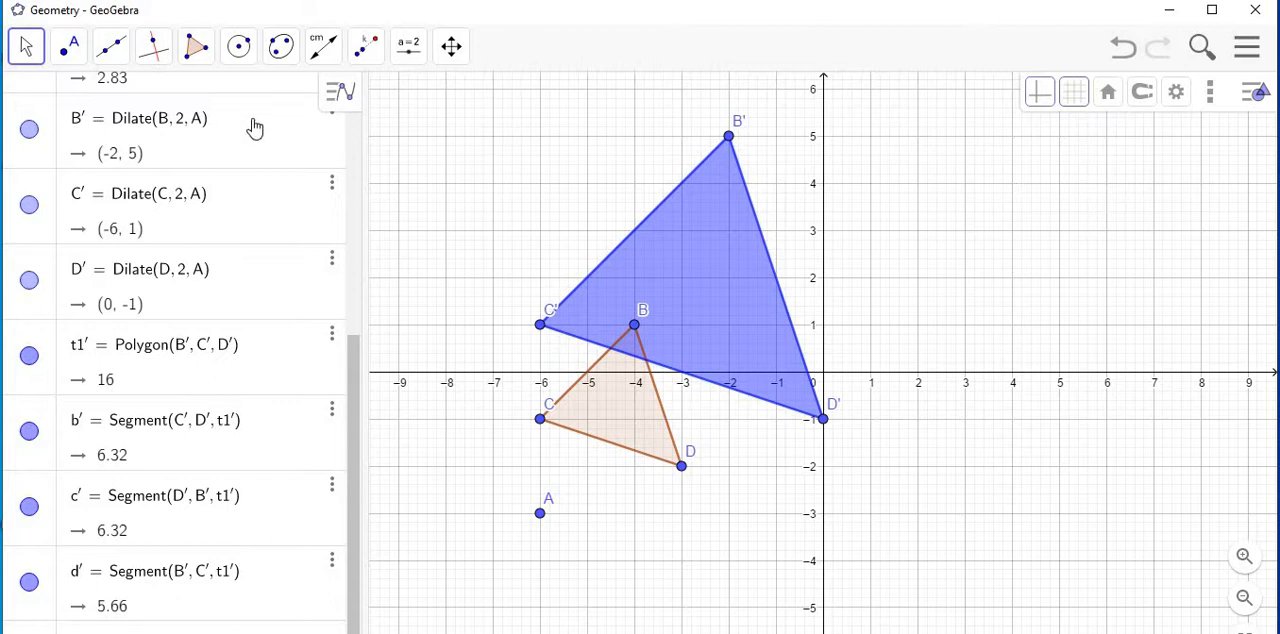
# Draw three lines from centre A through vertices C, B and D of the original triangle with the Line tool.
pyautogui.click(27, 47)
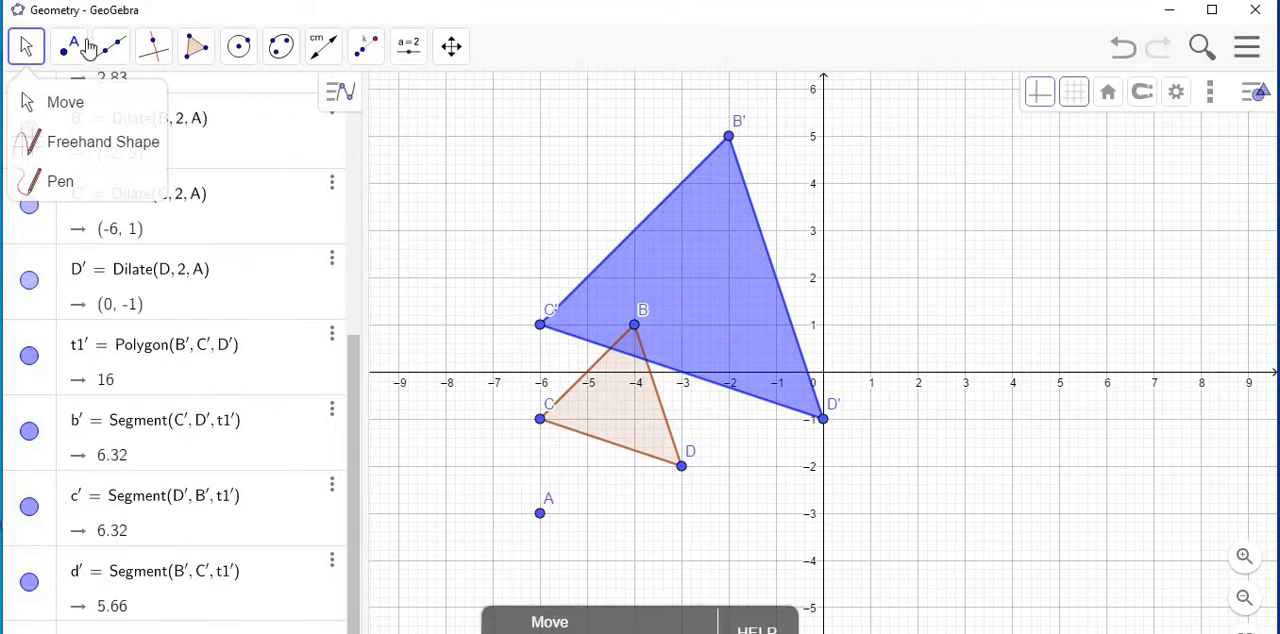
pyautogui.click(117, 55)
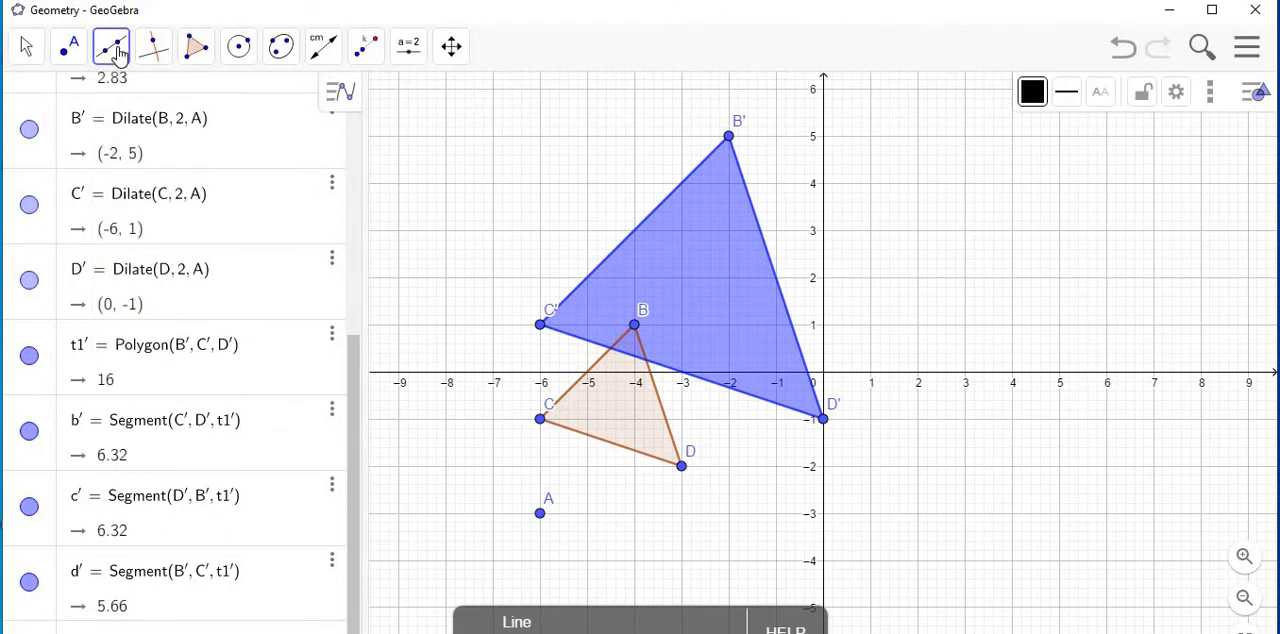
pyautogui.click(117, 55)
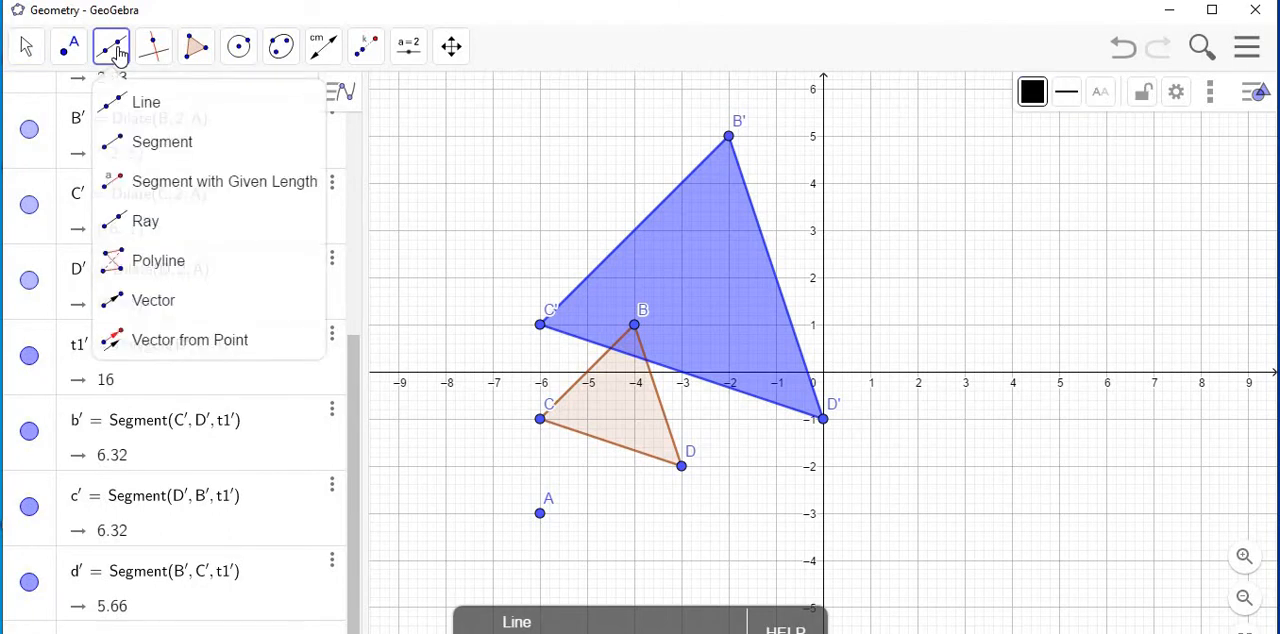
pyautogui.click(146, 110)
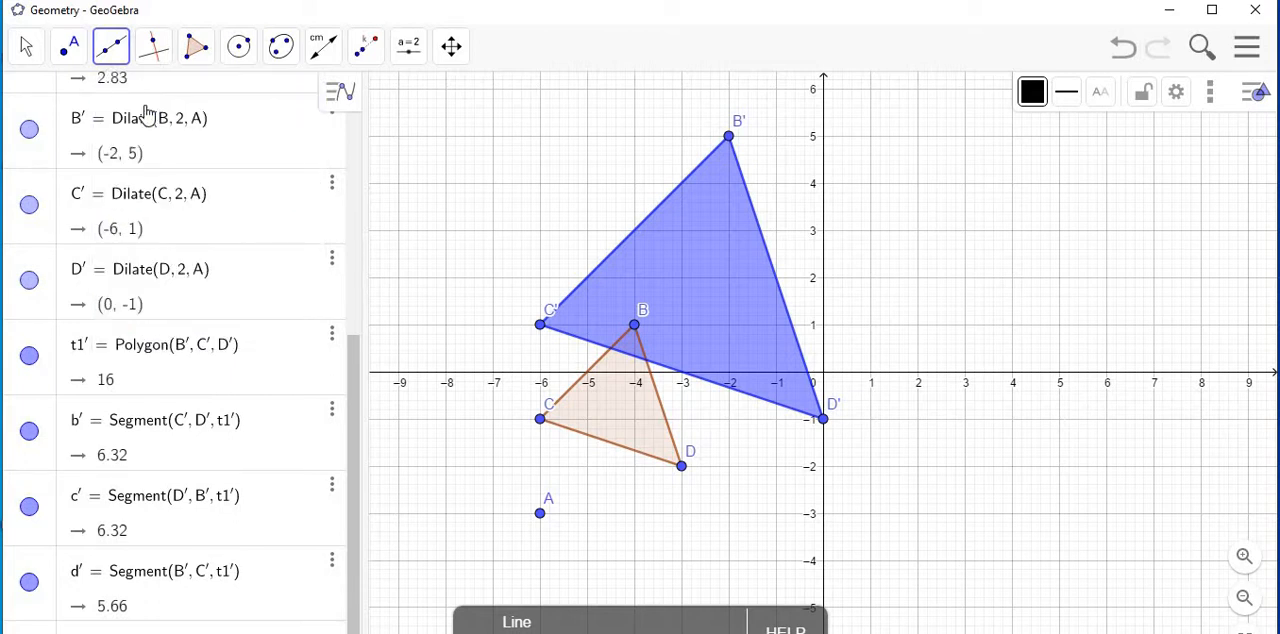
pyautogui.click(540, 516)
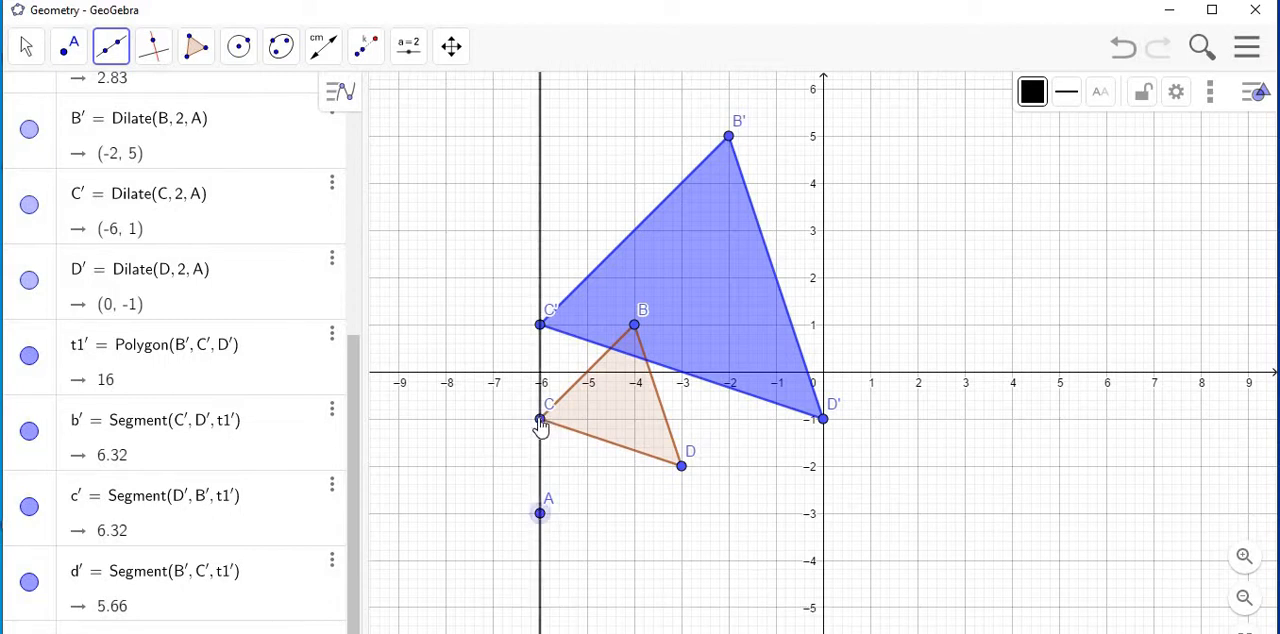
pyautogui.click(540, 420)
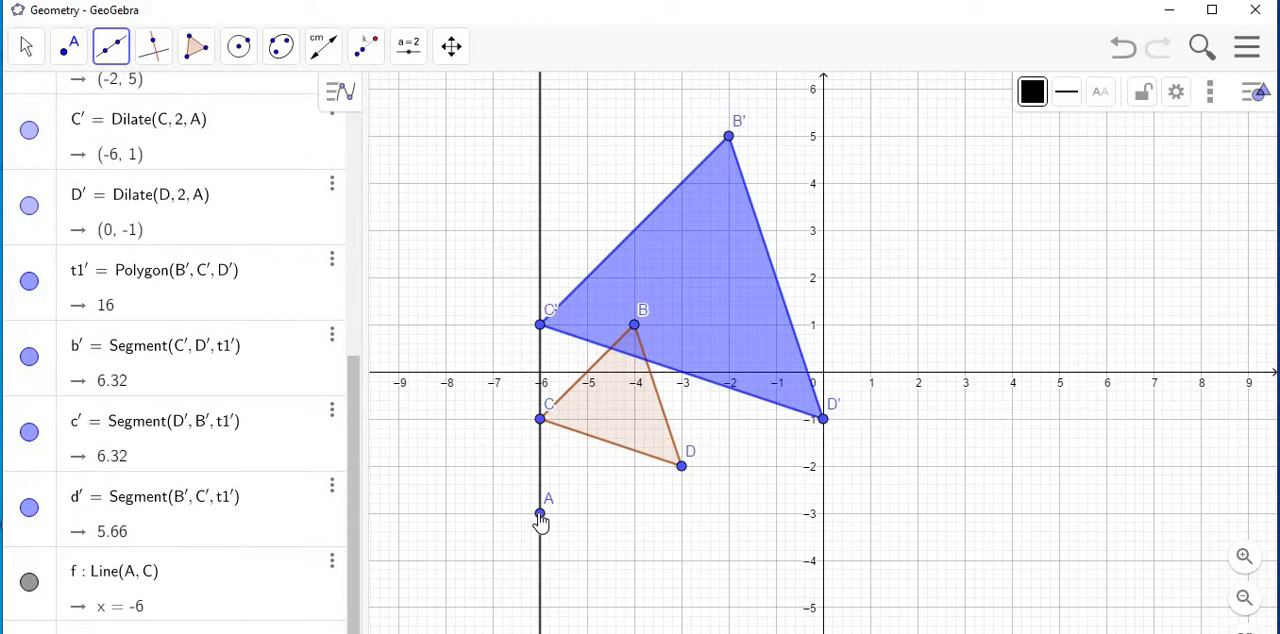
pyautogui.click(540, 516)
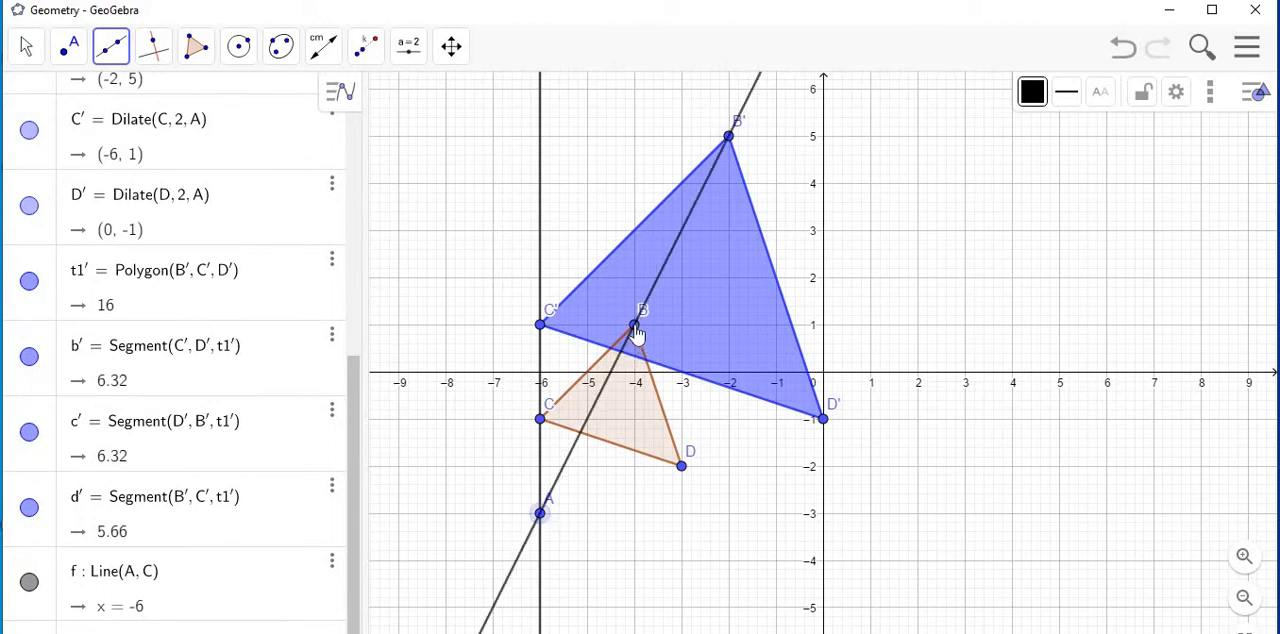
pyautogui.click(635, 330)
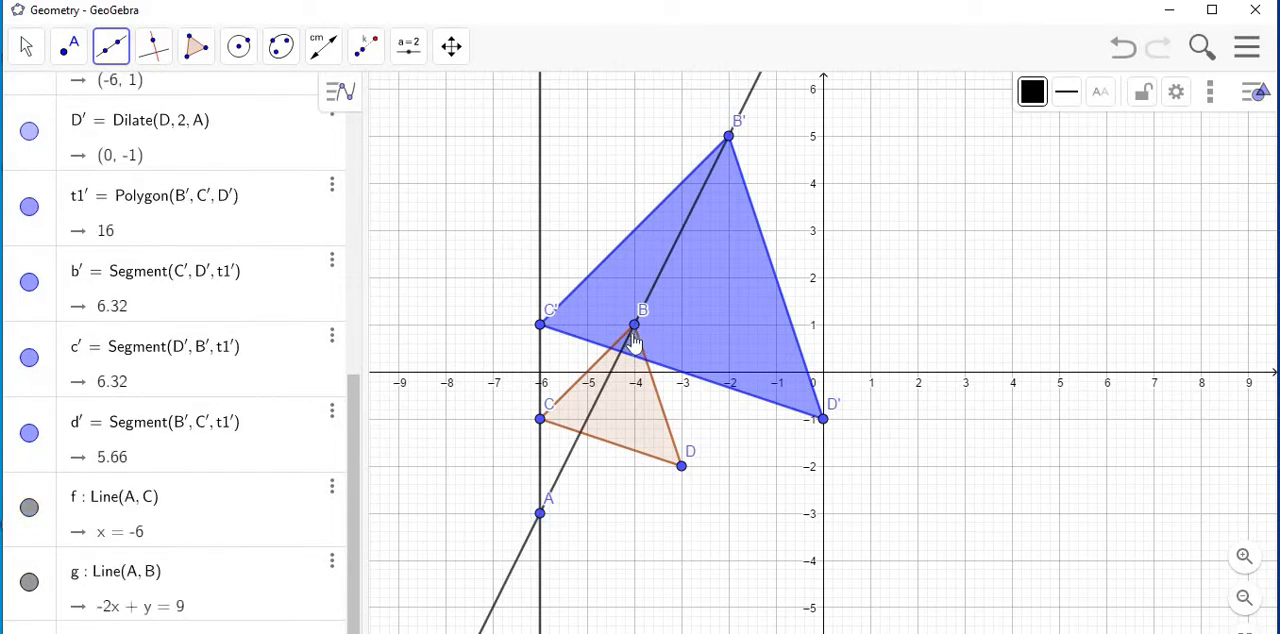
pyautogui.click(539, 515)
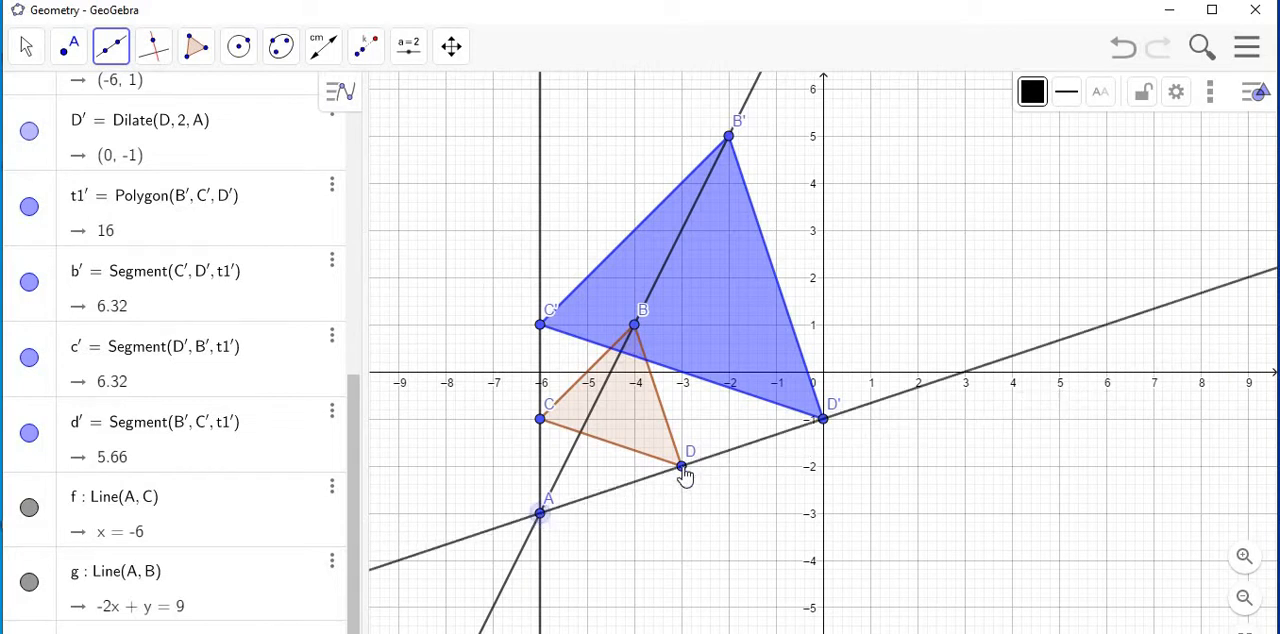
pyautogui.click(682, 468)
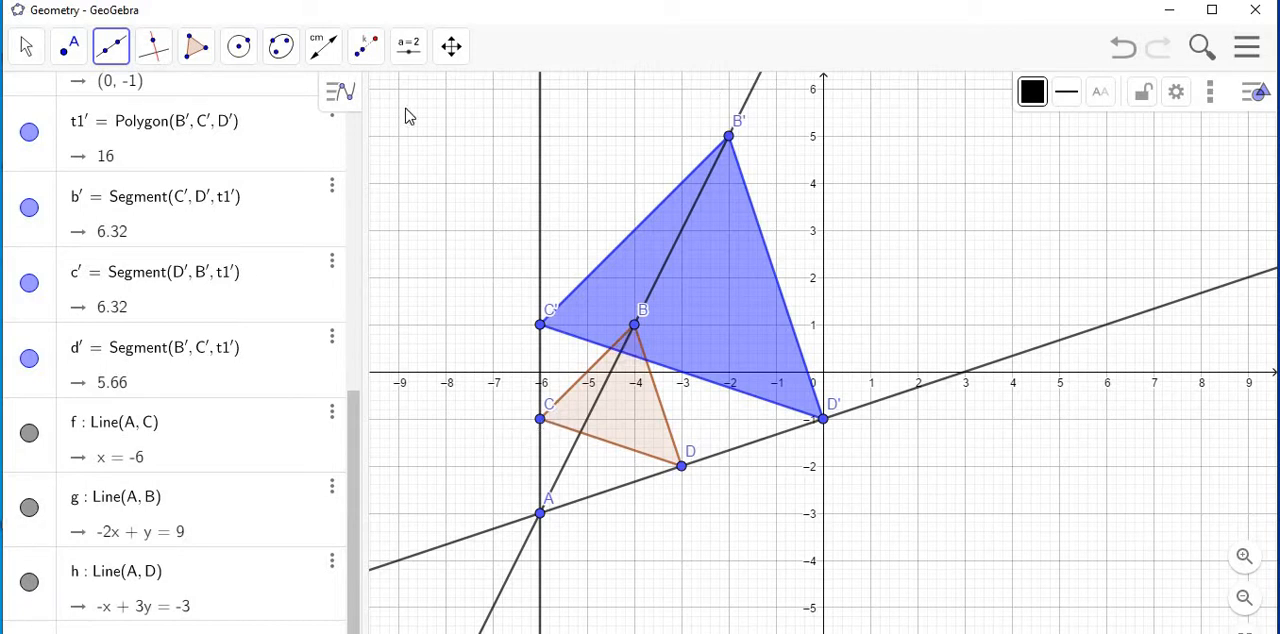
# Measure sides B'C' and BC of the two triangles with the Distance or Length tool.
pyautogui.click(26, 47)
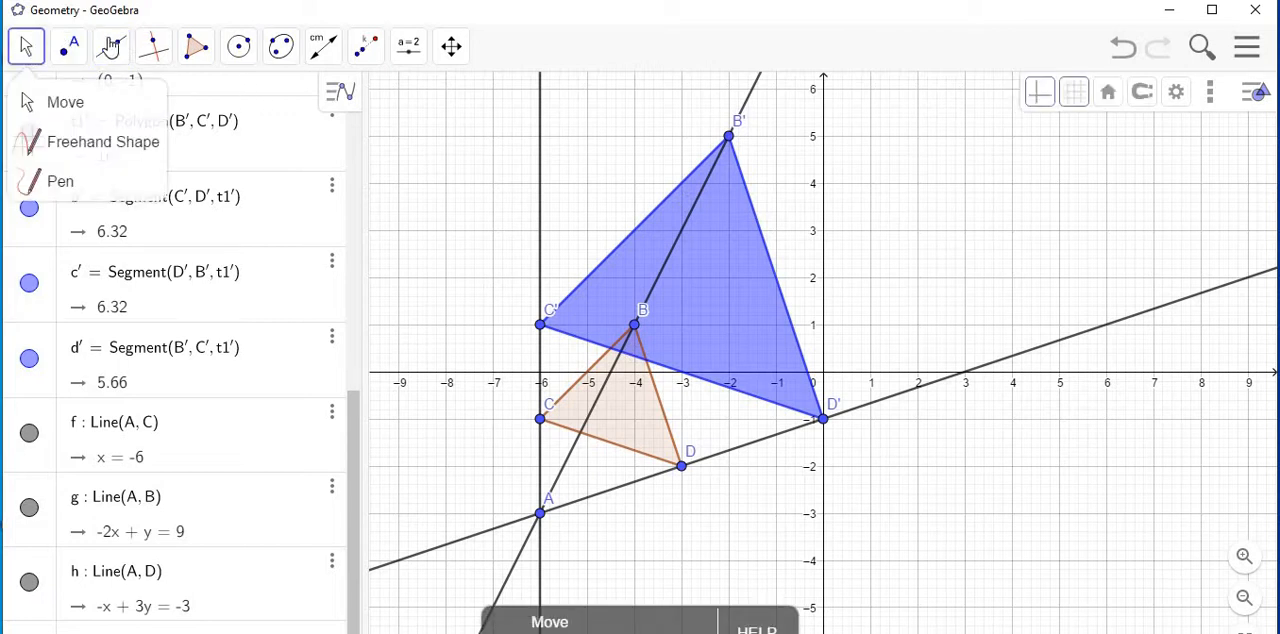
pyautogui.moveTo(328, 50)
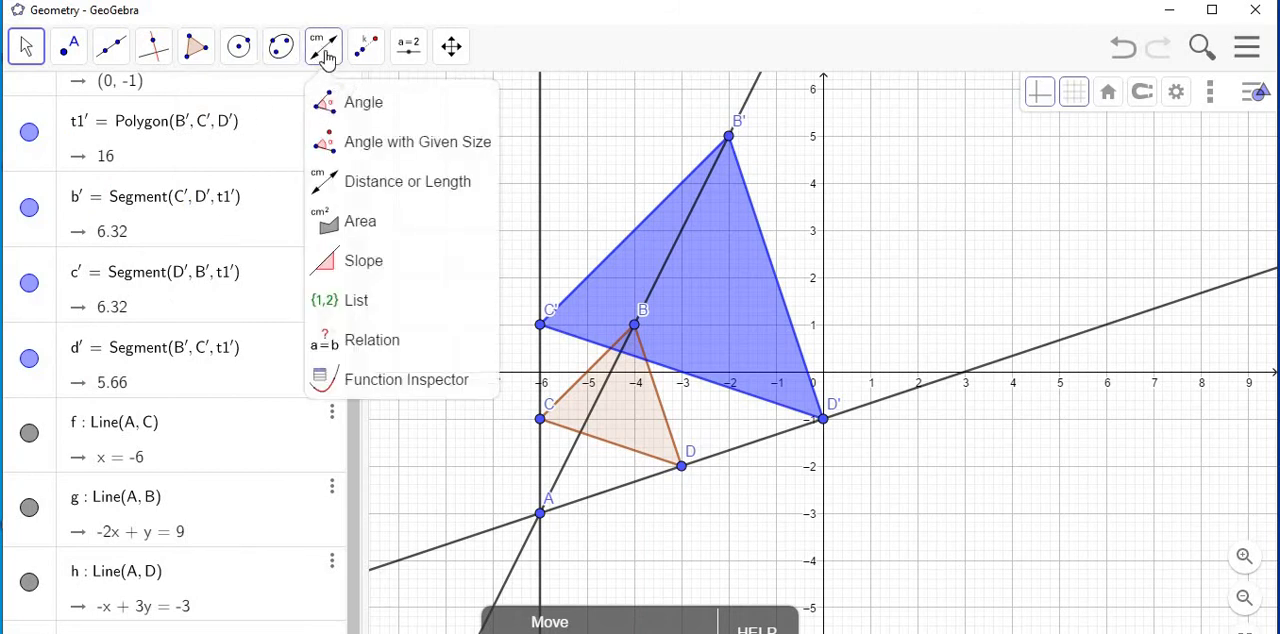
pyautogui.click(379, 184)
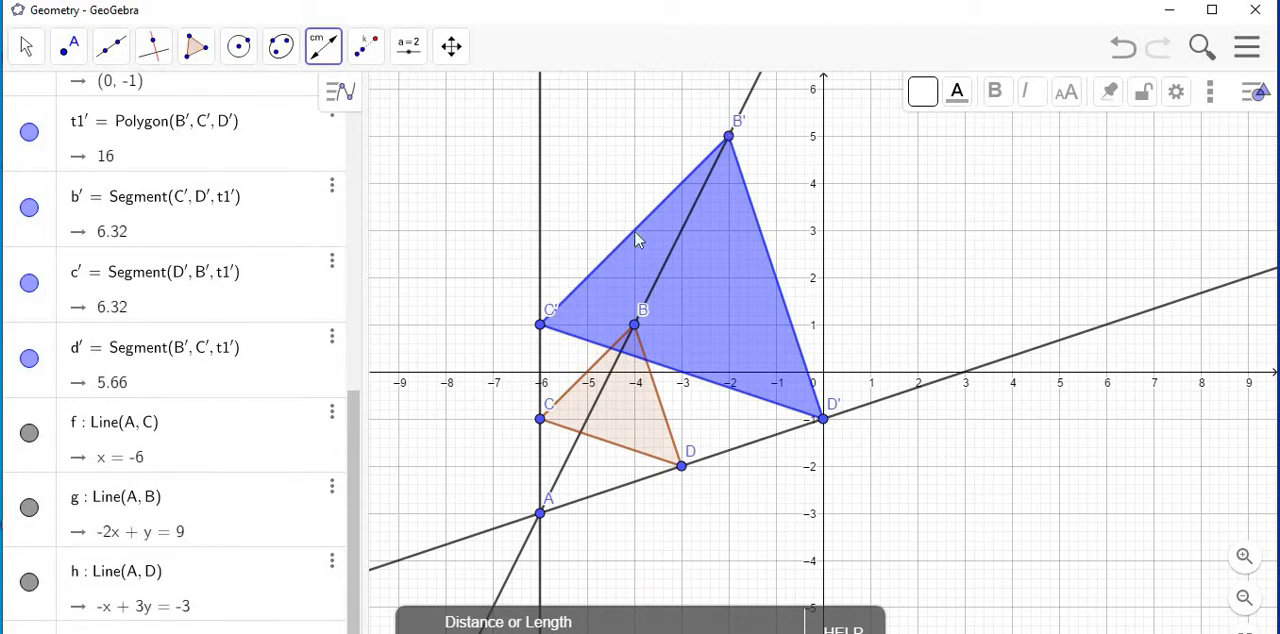
pyautogui.click(729, 138)
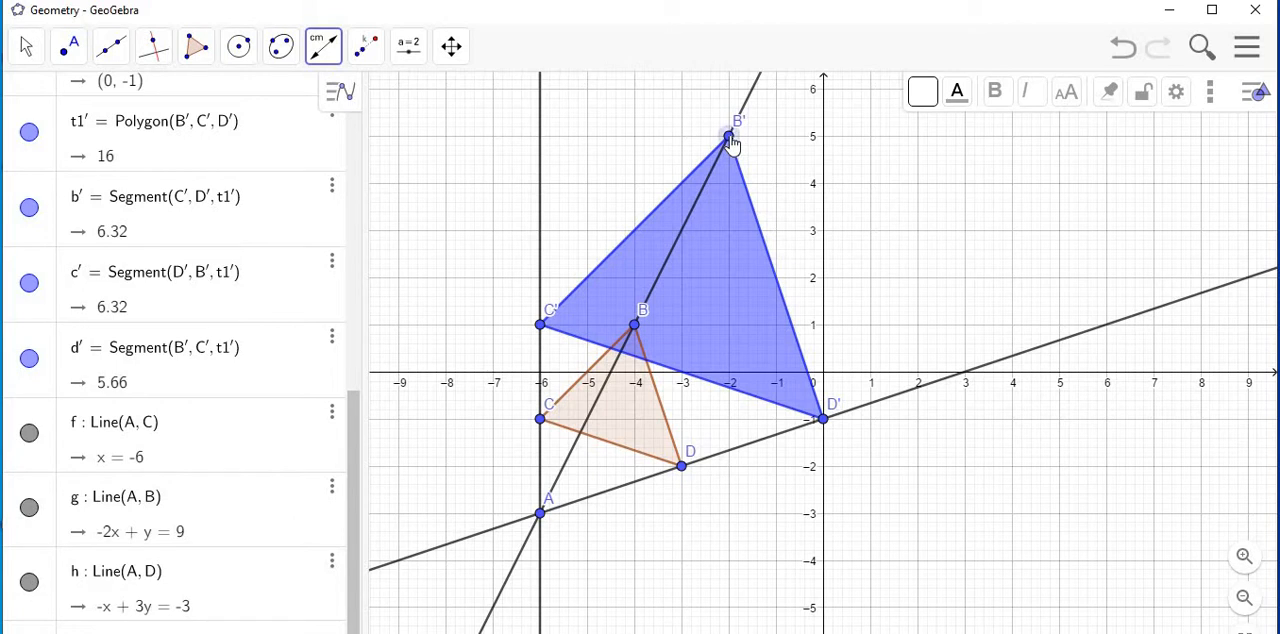
pyautogui.click(540, 327)
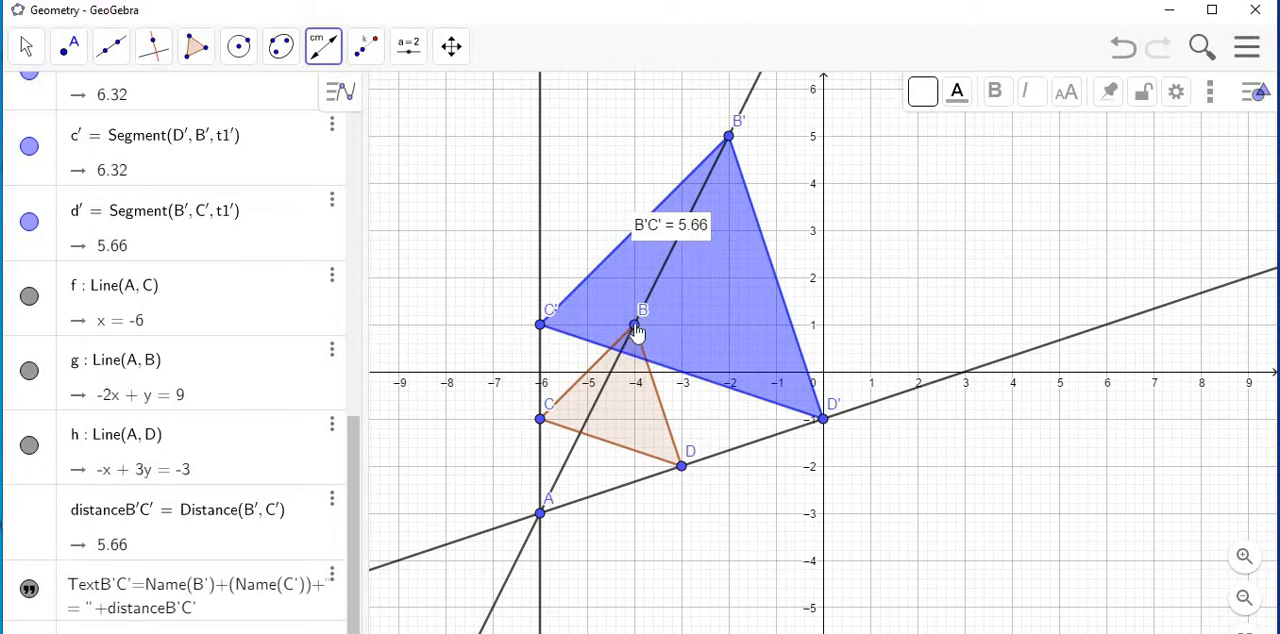
pyautogui.click(540, 421)
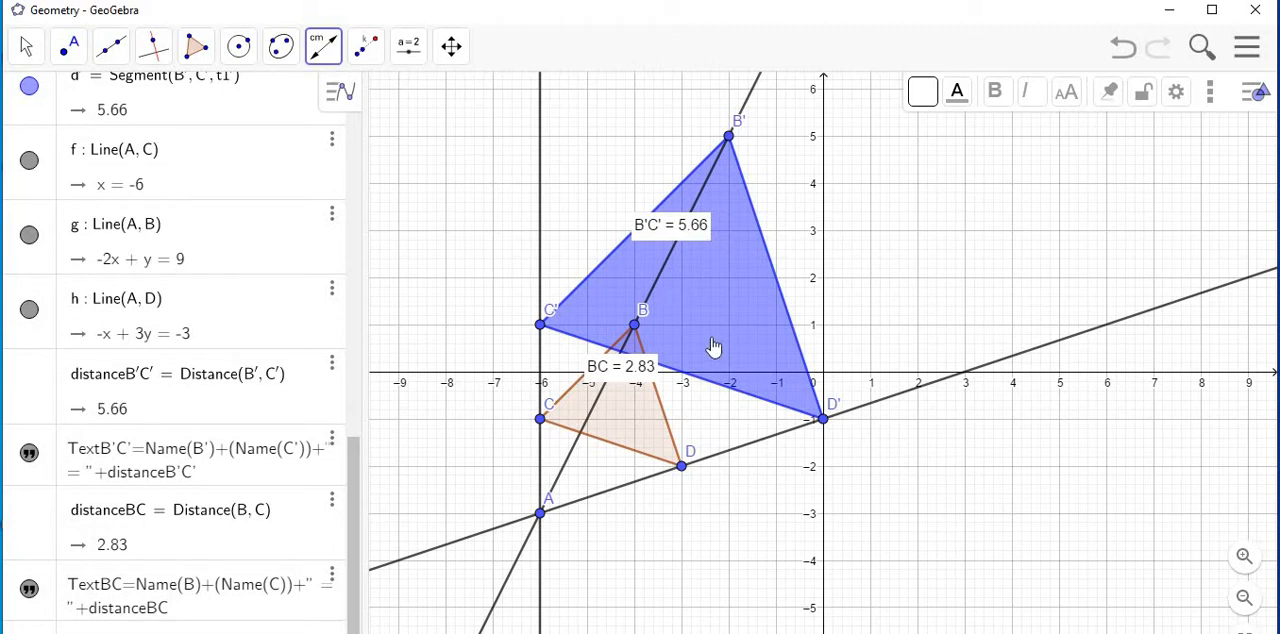
# Measure the corresponding sides B'D' and BD with Distance or Length.
pyautogui.click(729, 137)
pyautogui.click(823, 421)
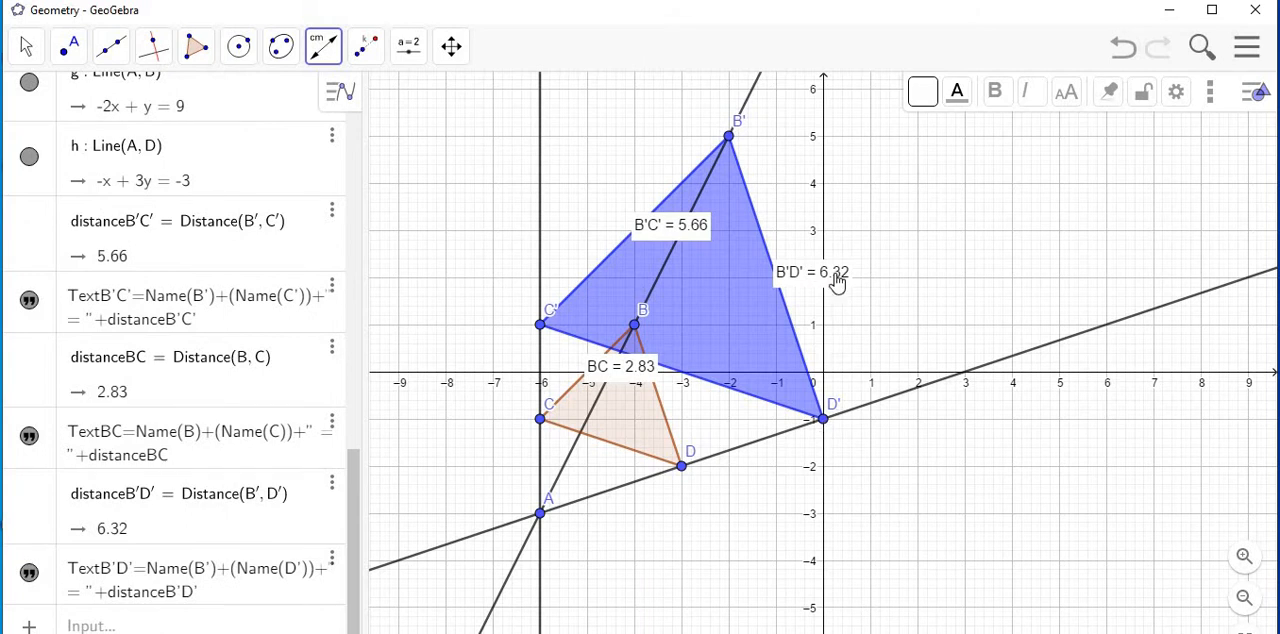
pyautogui.click(636, 327)
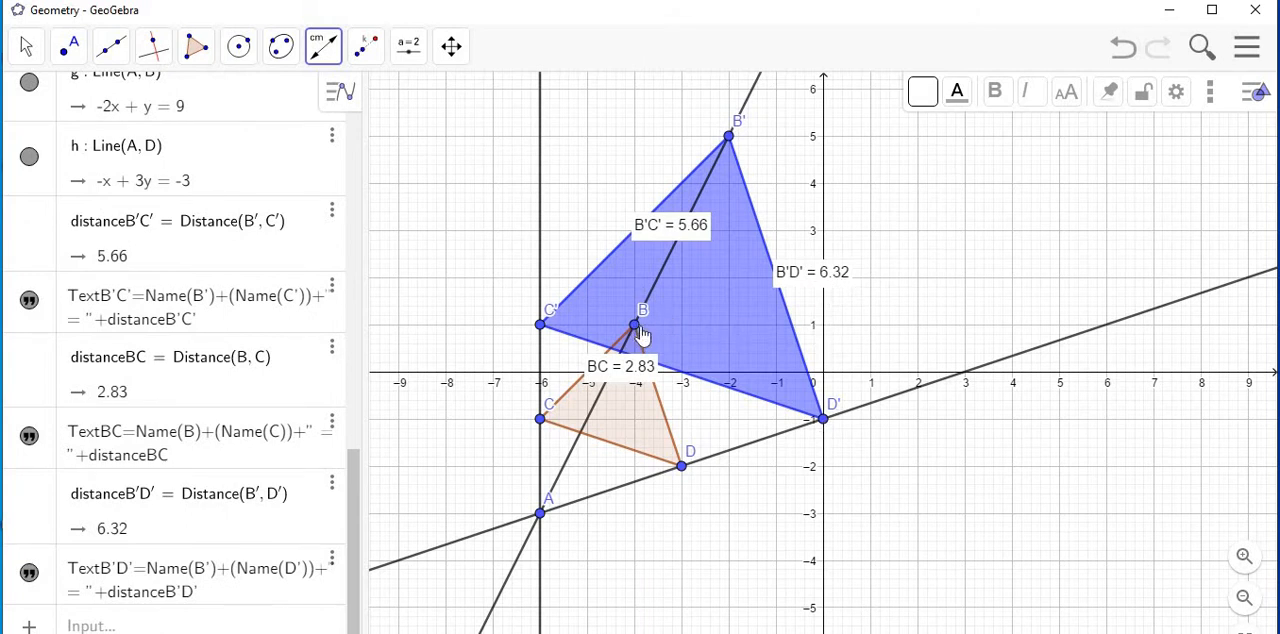
pyautogui.click(683, 468)
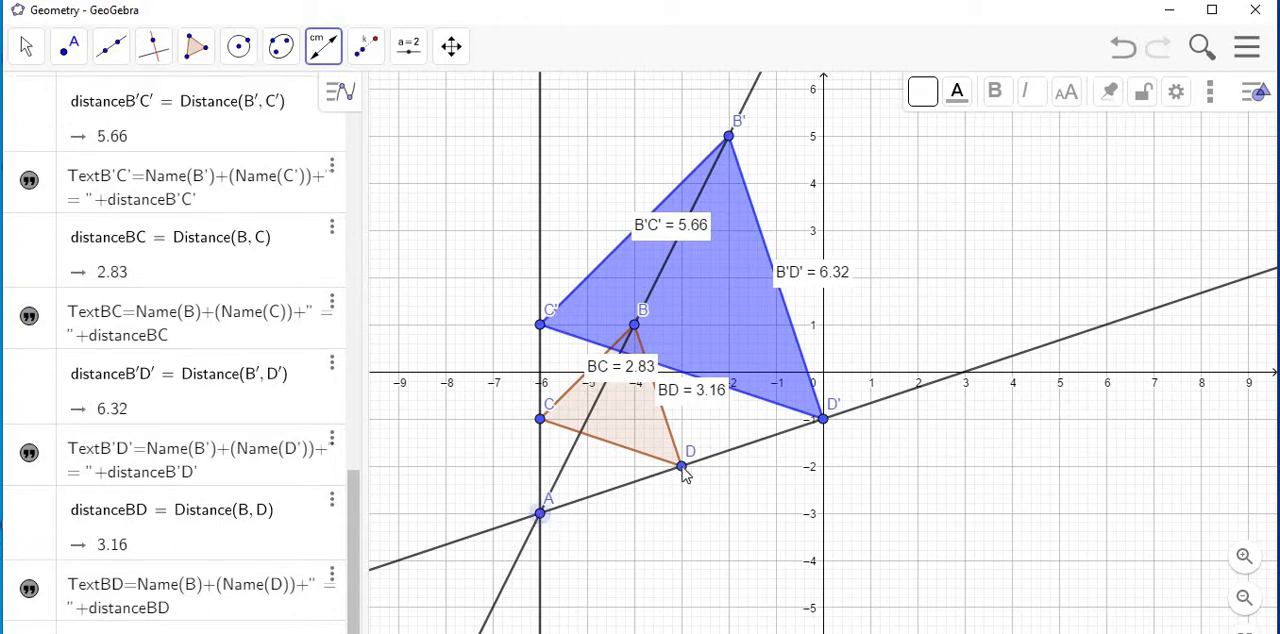
# Measure the distances from centre A to D and from D to D' along their common line.
pyautogui.click(682, 470)
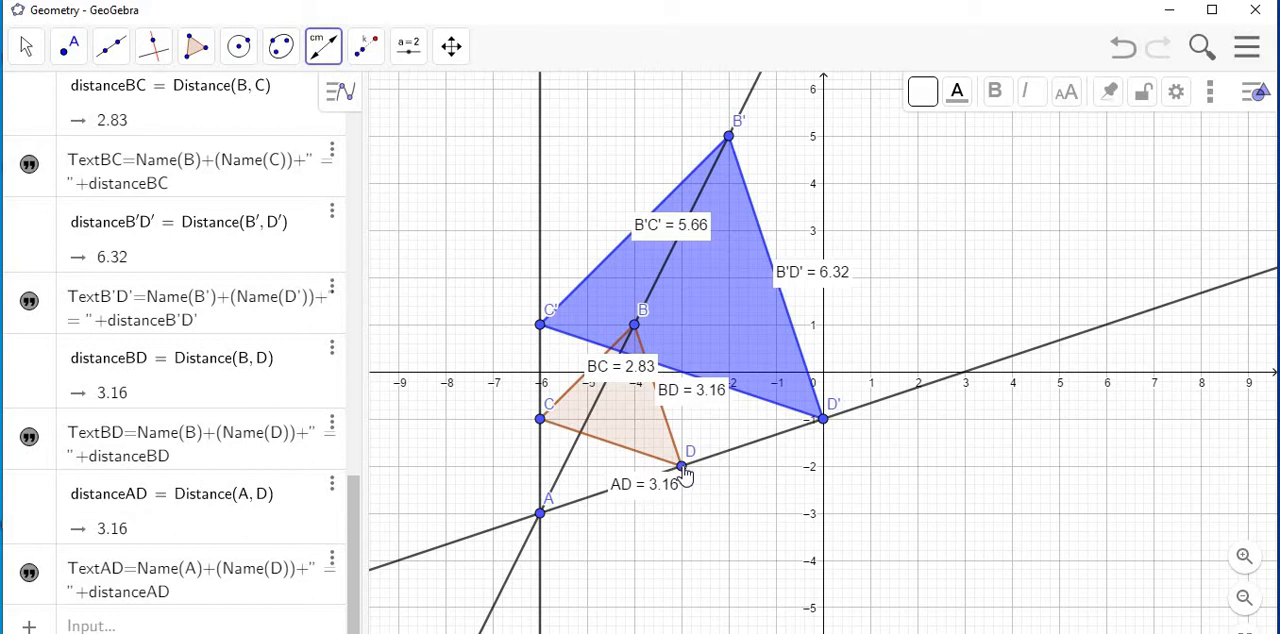
pyautogui.click(683, 468)
pyautogui.click(824, 423)
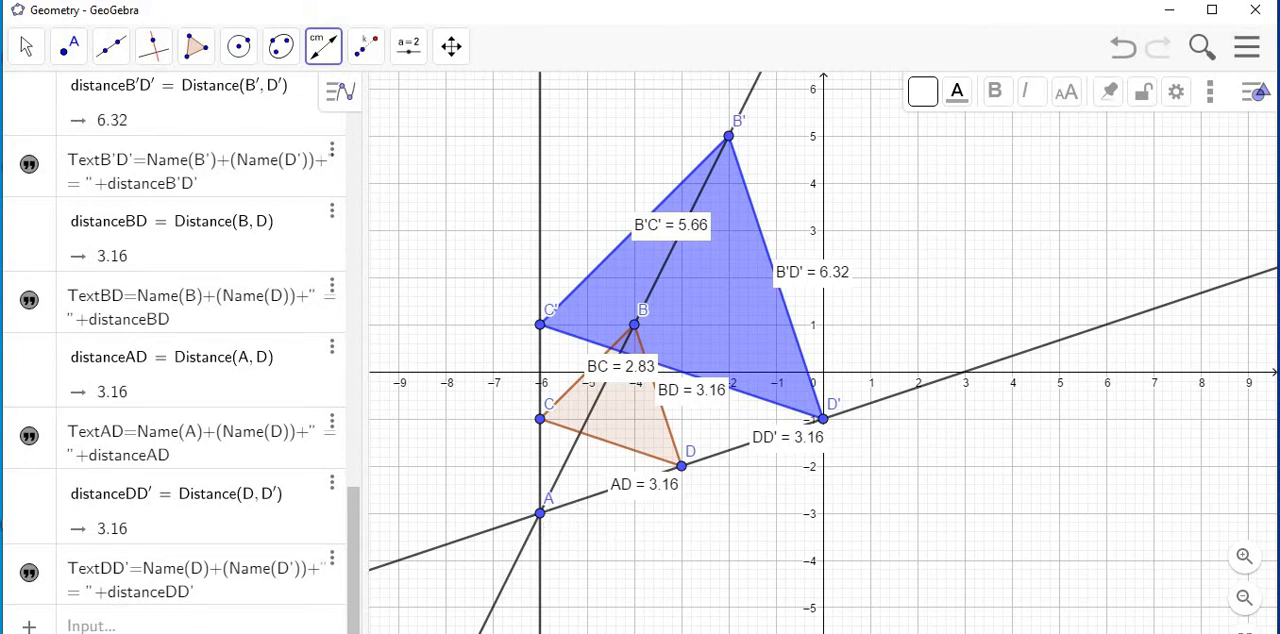
# Dilate the original triangle BCD from point A by a factor of -2 using Dilate from Point.
pyautogui.click(26, 52)
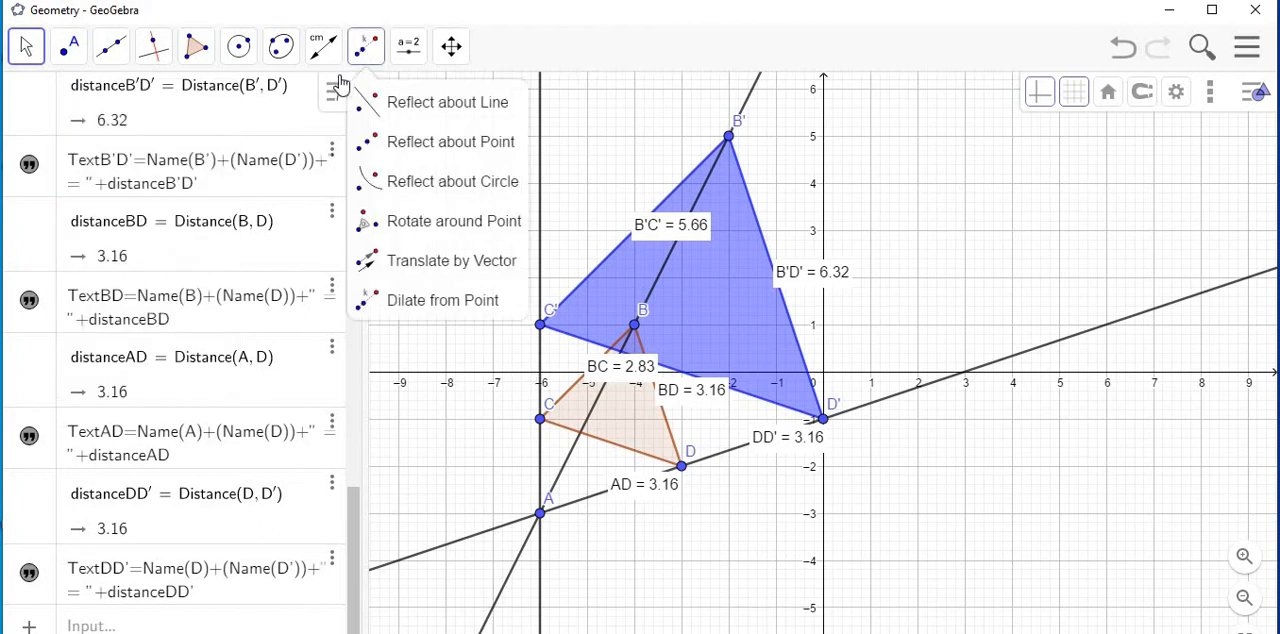
pyautogui.moveTo(370, 62)
pyautogui.click(368, 54)
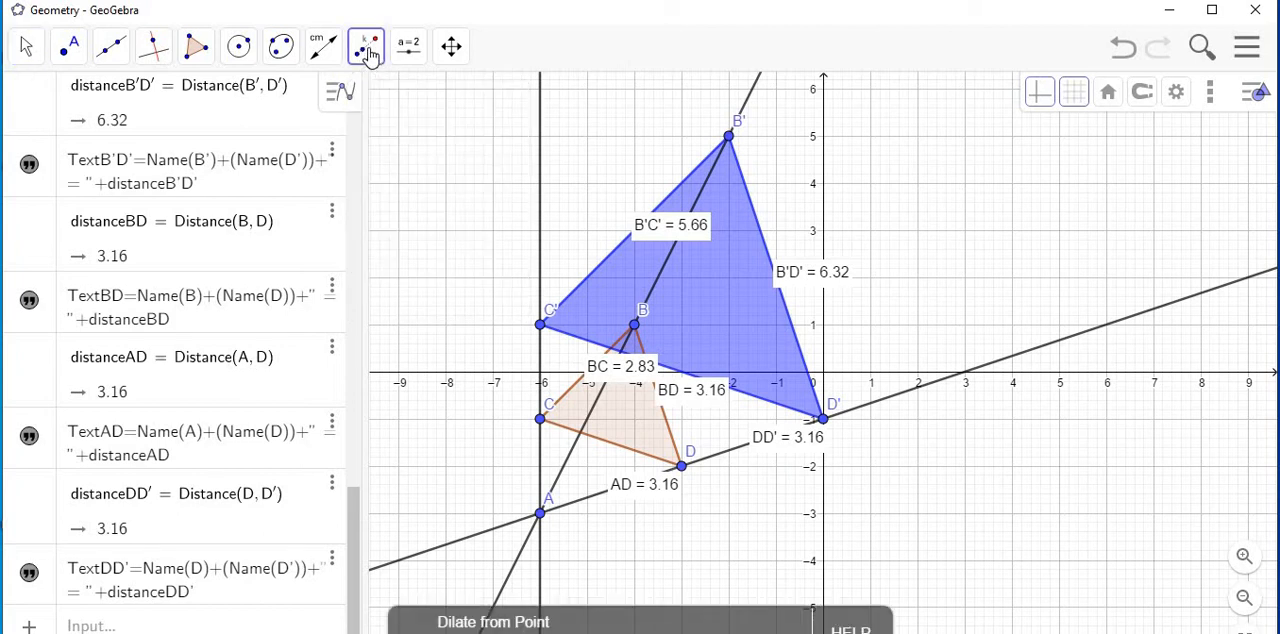
pyautogui.click(629, 422)
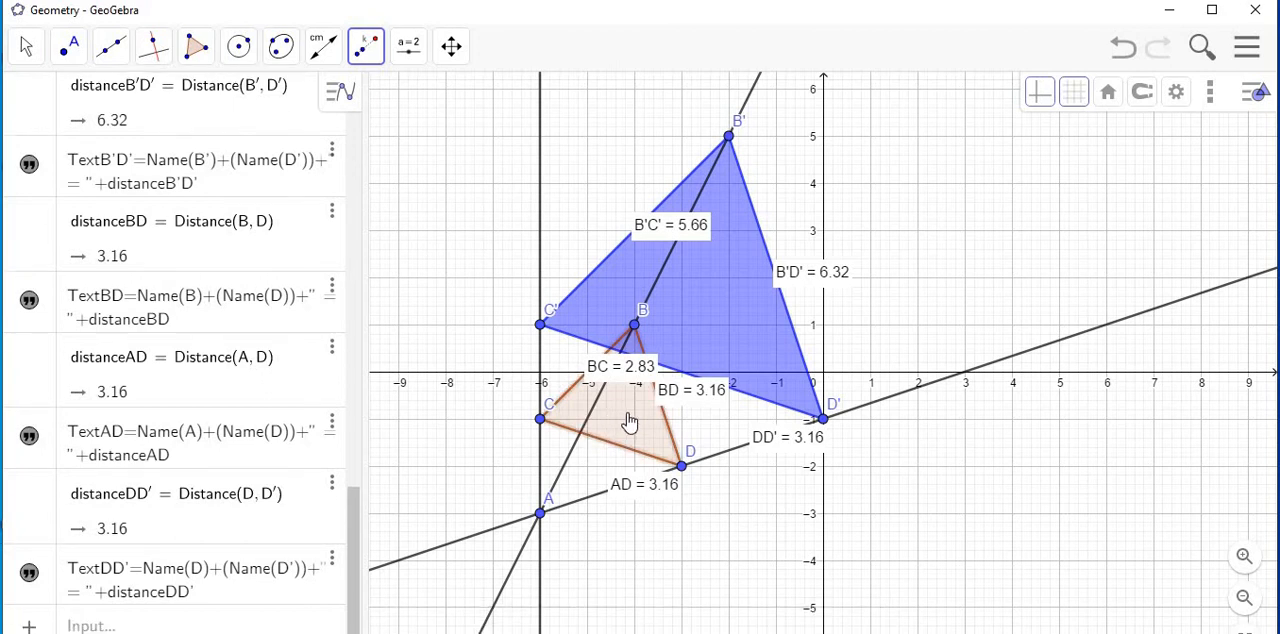
pyautogui.click(540, 516)
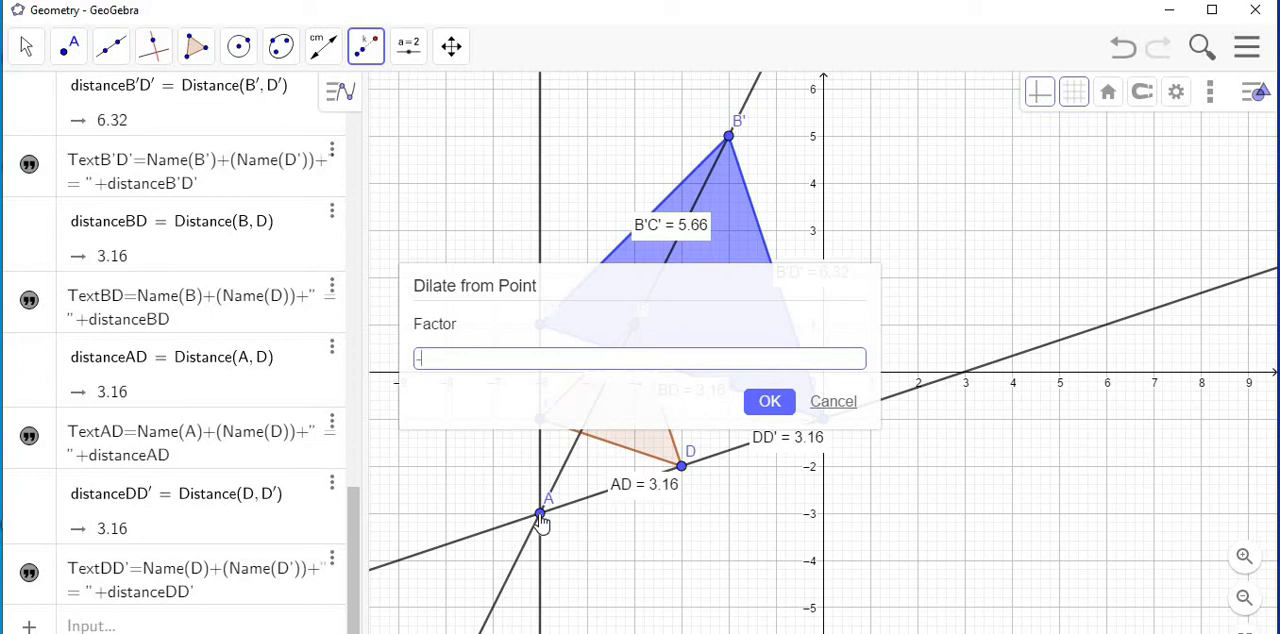
pyautogui.click(772, 405)
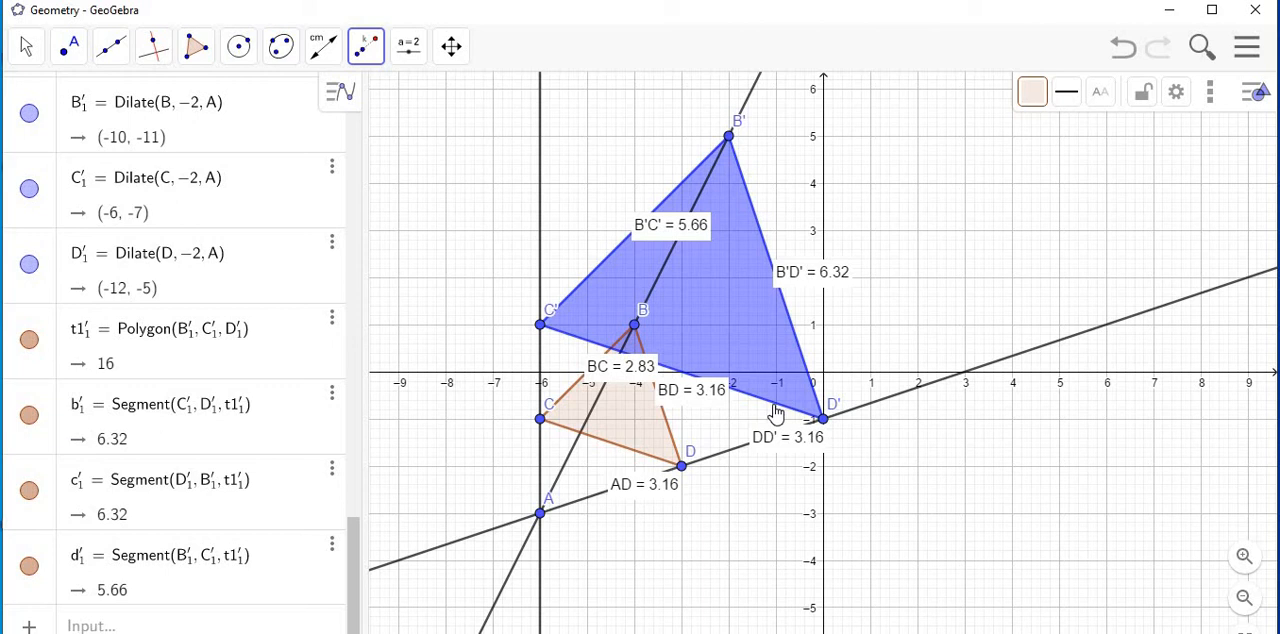
# Examine the triangle dilated by factor -2 and its position relative to centre A and the three lines.
pyautogui.click(1244, 600)
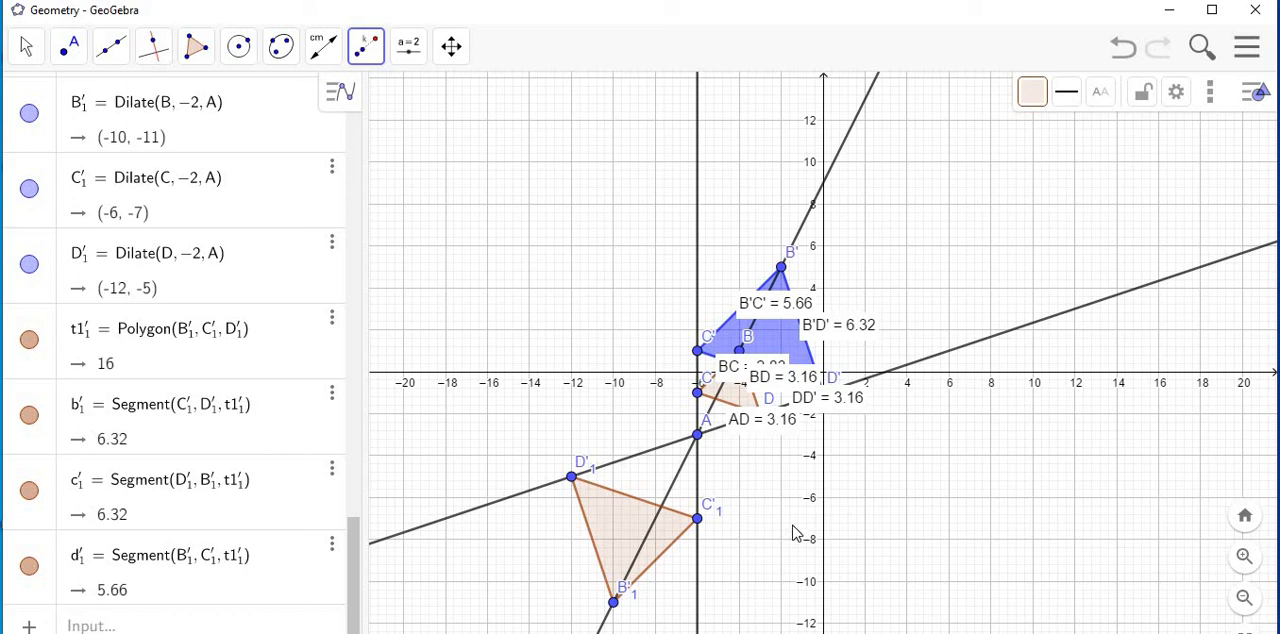
pyautogui.click(1246, 523)
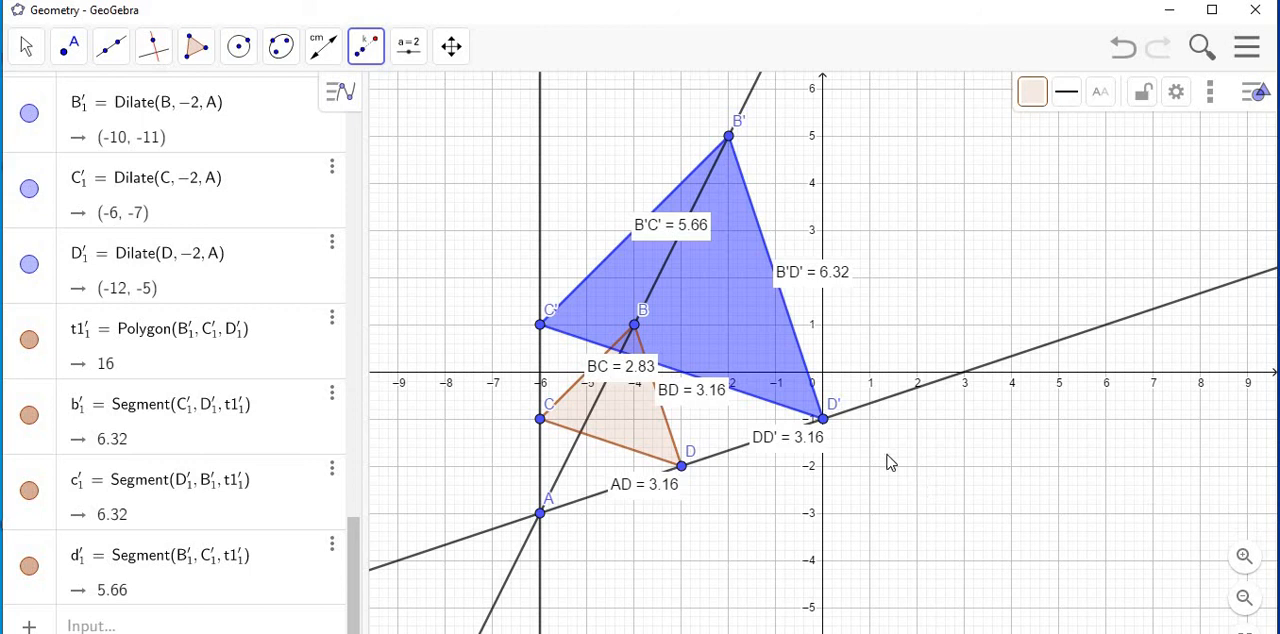
pyautogui.click(26, 50)
pyautogui.moveTo(69, 47)
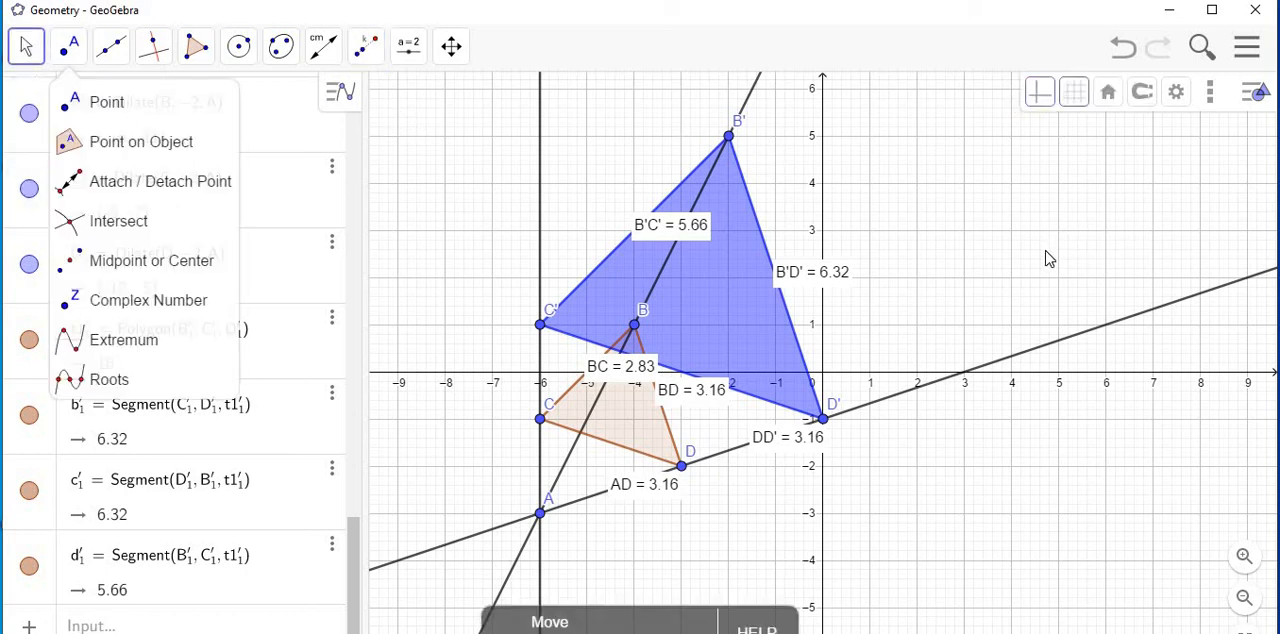
pyautogui.click(1048, 258)
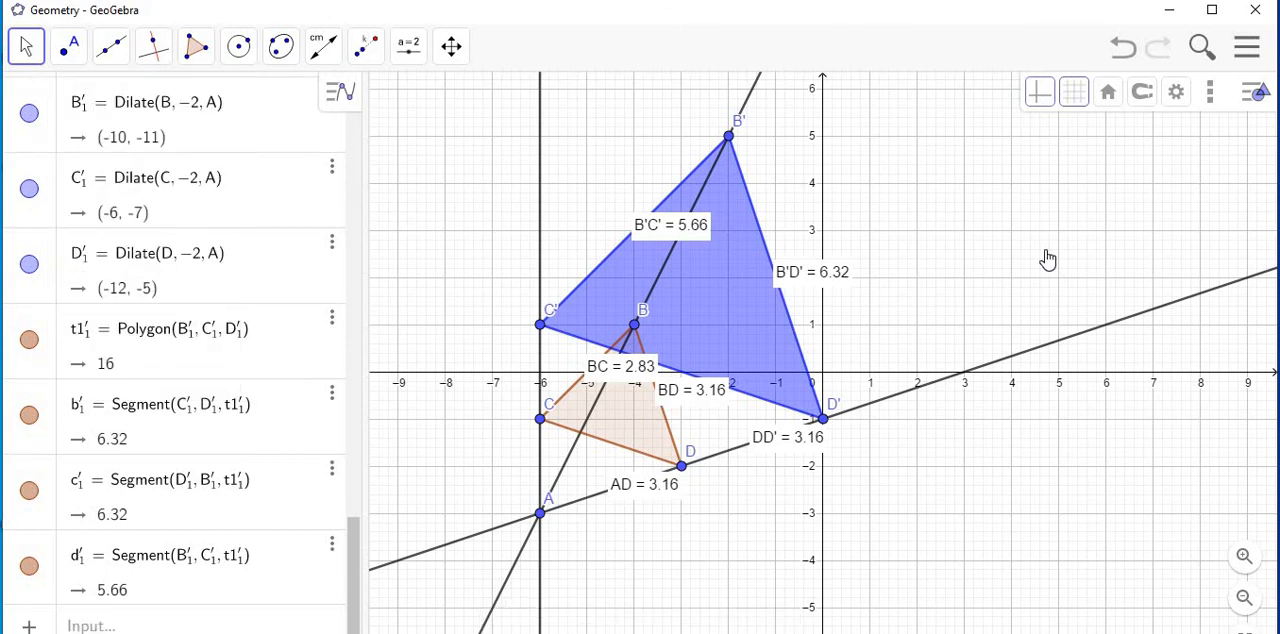
pyautogui.moveTo(1048, 260); pyautogui.dragTo(1225, 88)
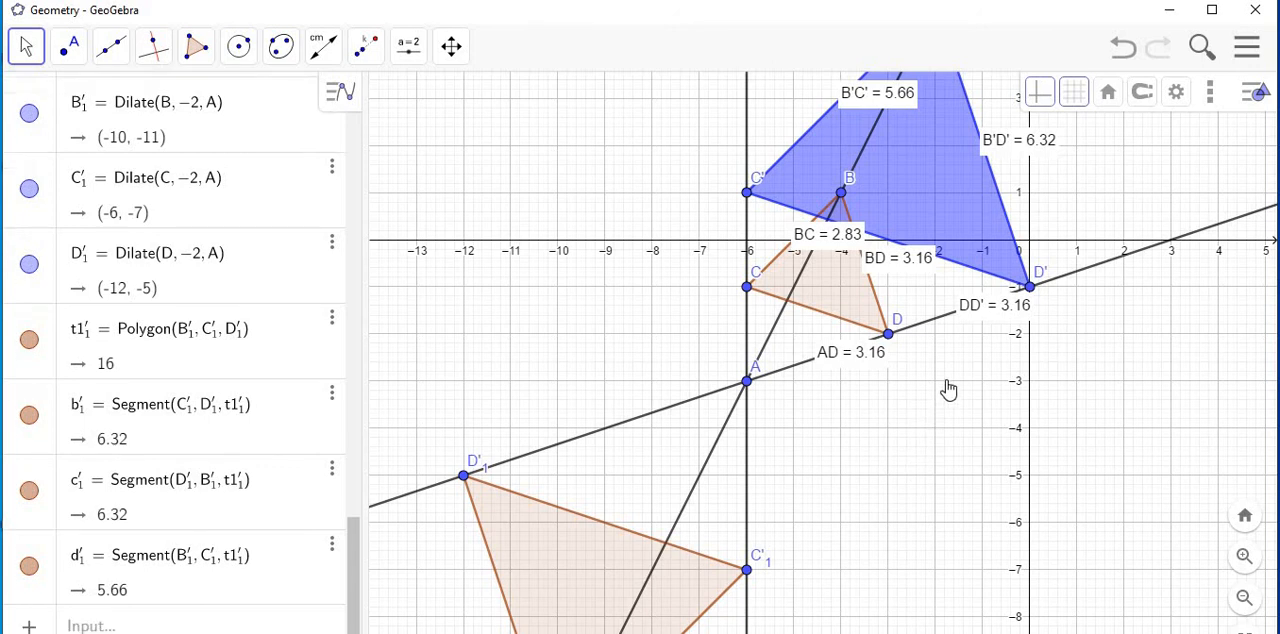
pyautogui.scroll(-3, 955, 380)
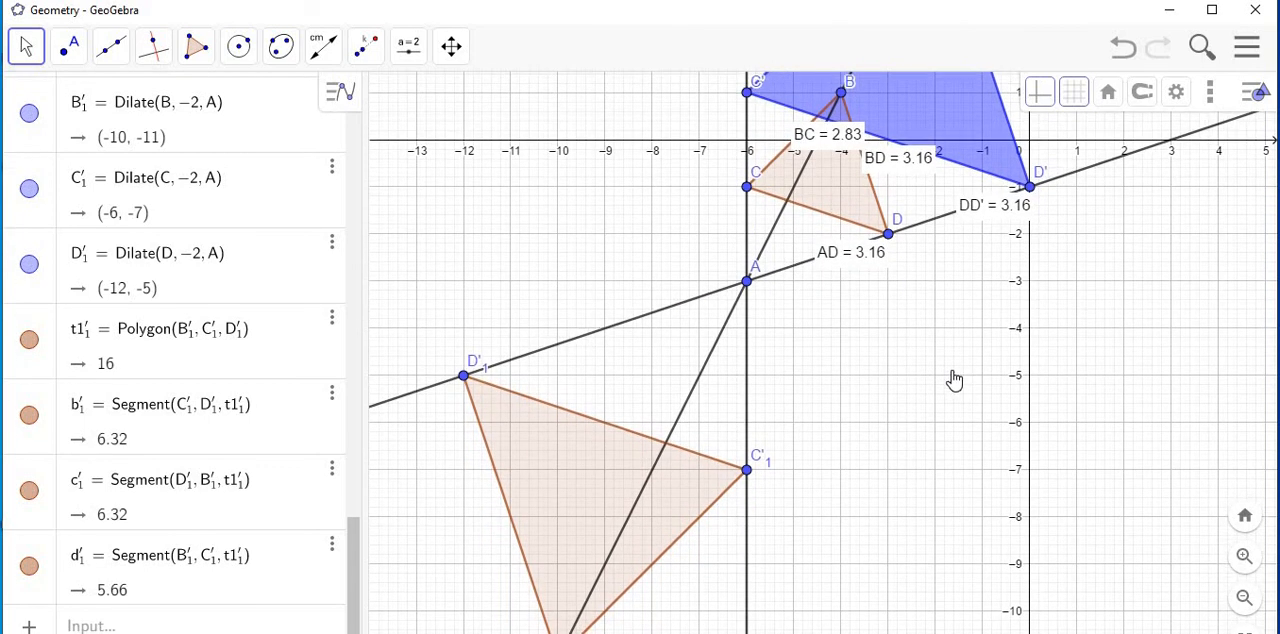
pyautogui.scroll(1, 955, 380)
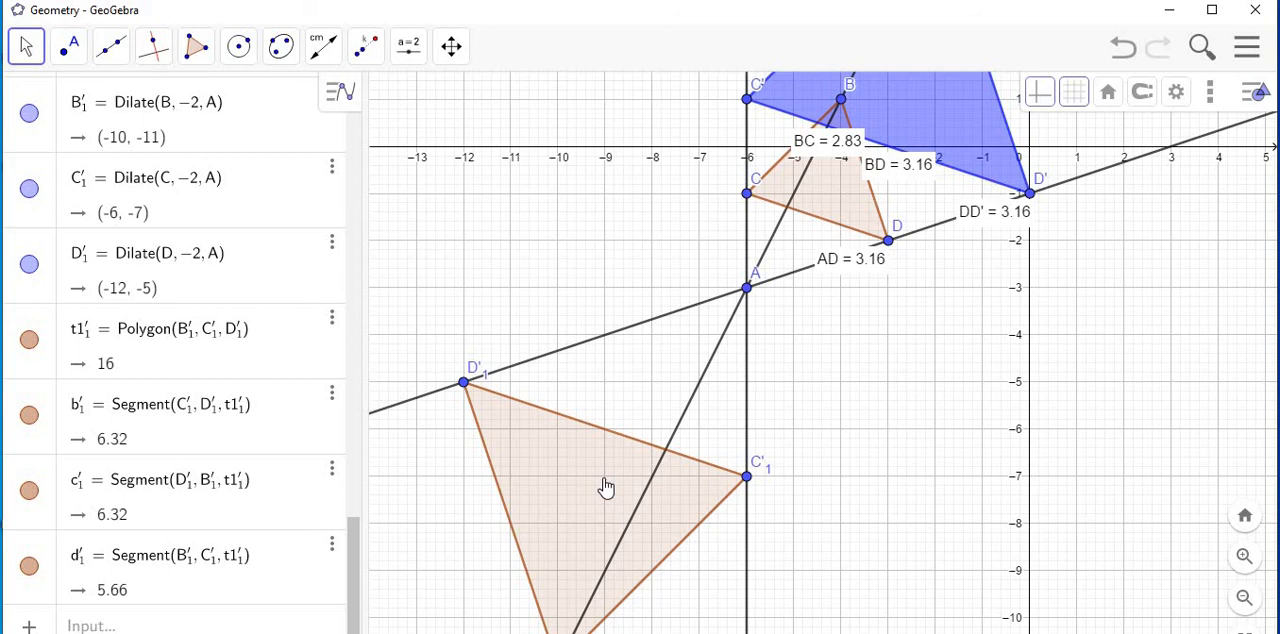
pyautogui.moveTo(606, 487); pyautogui.dragTo(606, 420)
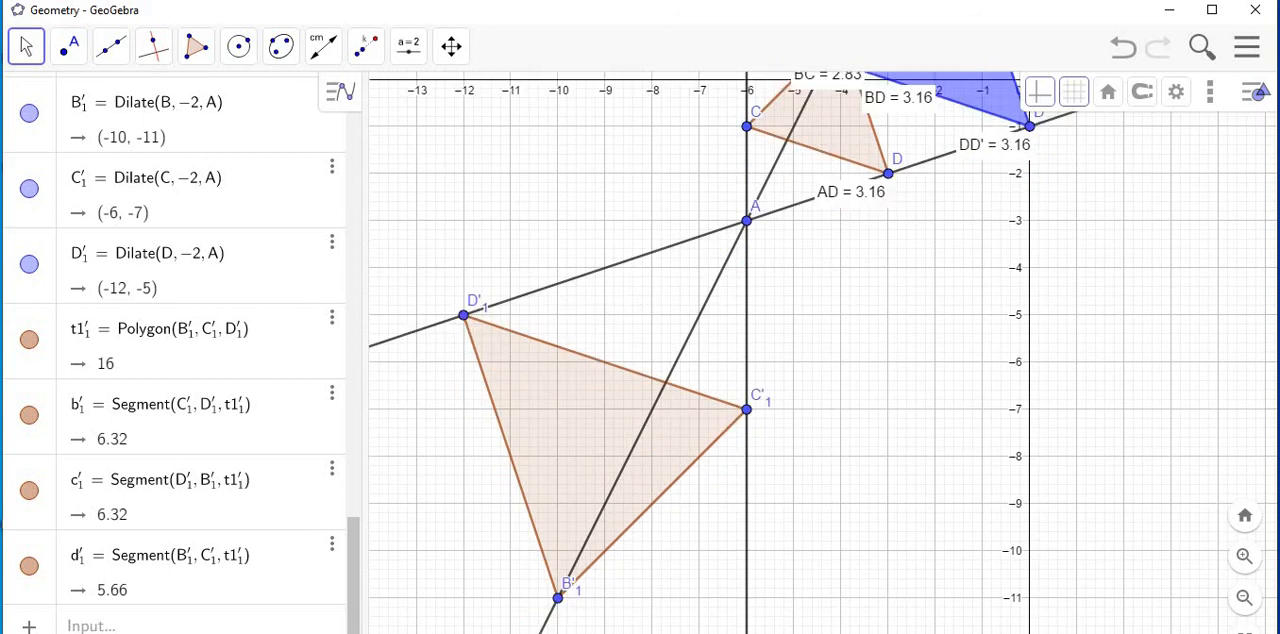